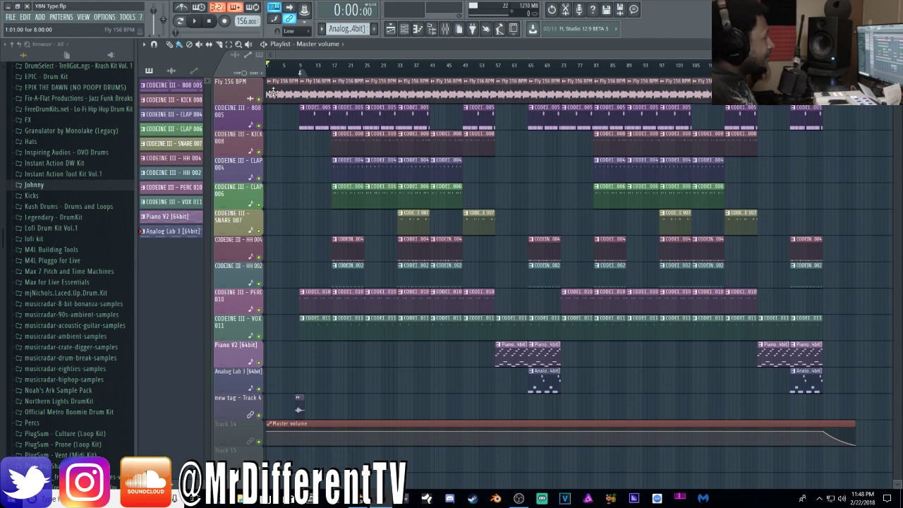
Solo the Fly 156 BPM sample track in the playlist and listen to its opening bars
right_click(259, 99)
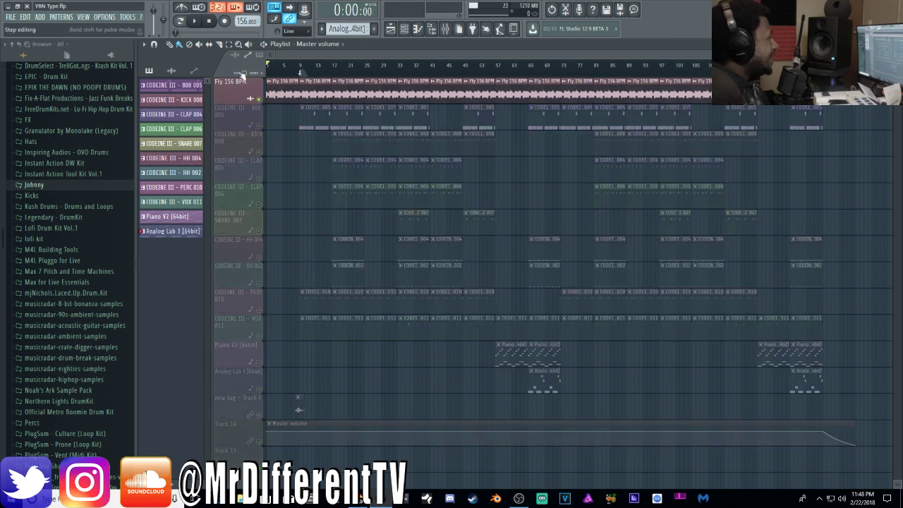
click(203, 21)
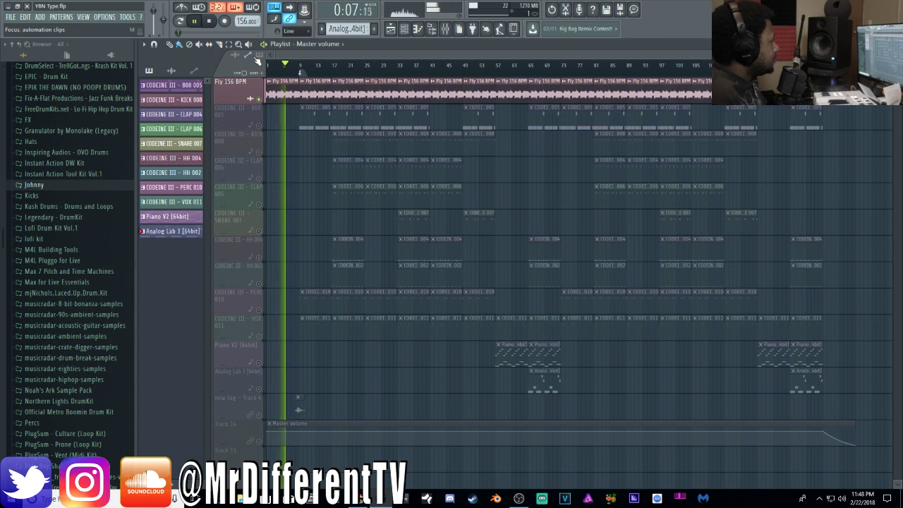
click(210, 22)
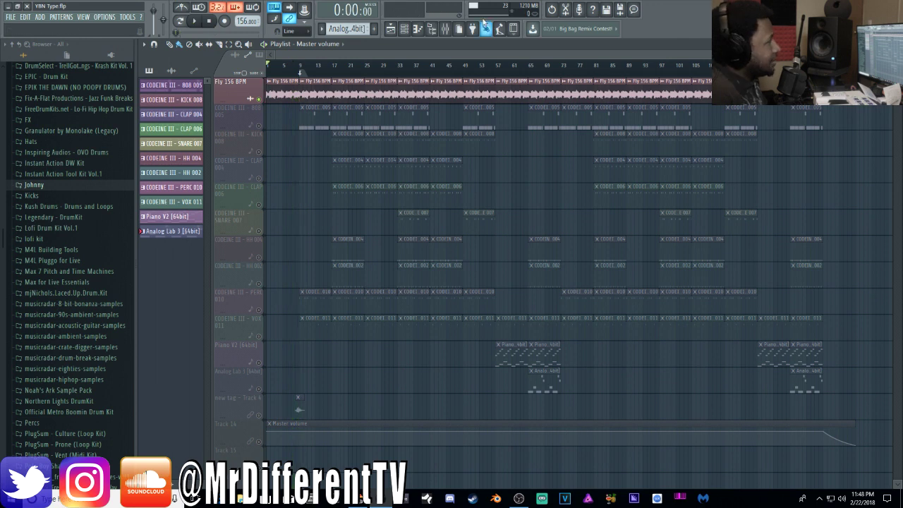
Check the effect slots on the Fly 156 BPM sample's mixer track and close the mixer
click(445, 28)
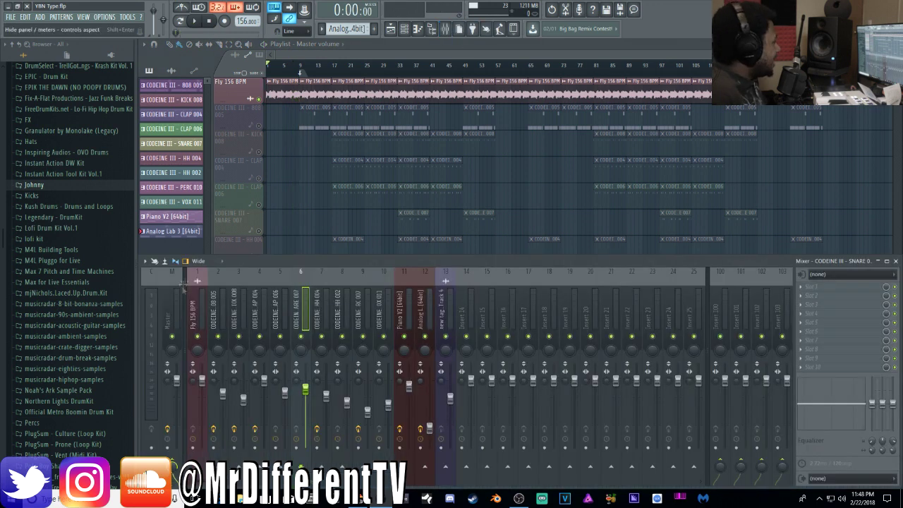
click(203, 311)
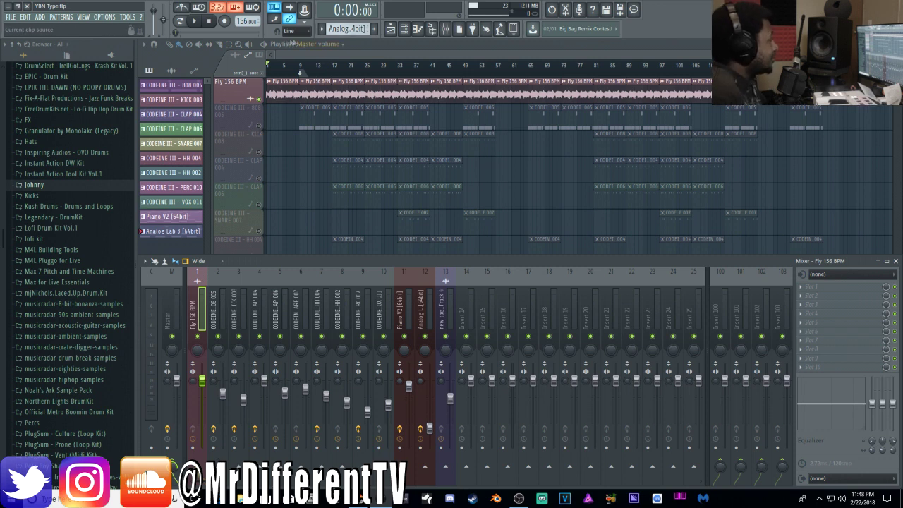
key(F9)
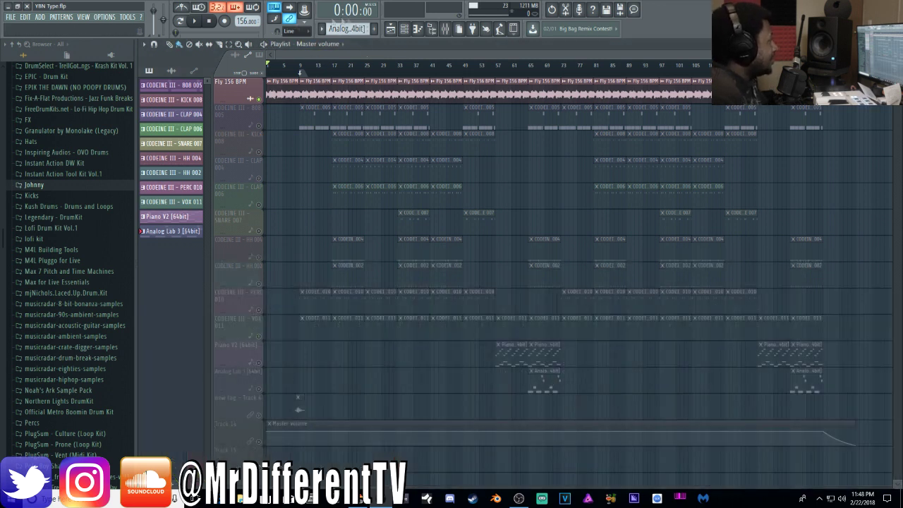
Unsolo the Fly 156 BPM track to re-enable all other playlist tracks
right_click(254, 100)
click(234, 104)
right_click(260, 101)
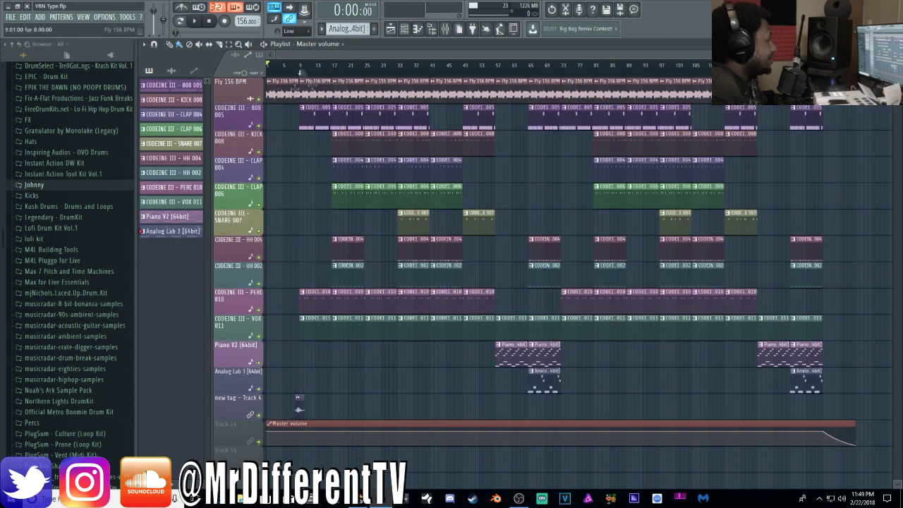
Select the 808 005 pattern and delete the unused Sampler channel from the channel rack
click(404, 28)
scroll(357, 28, up, 10)
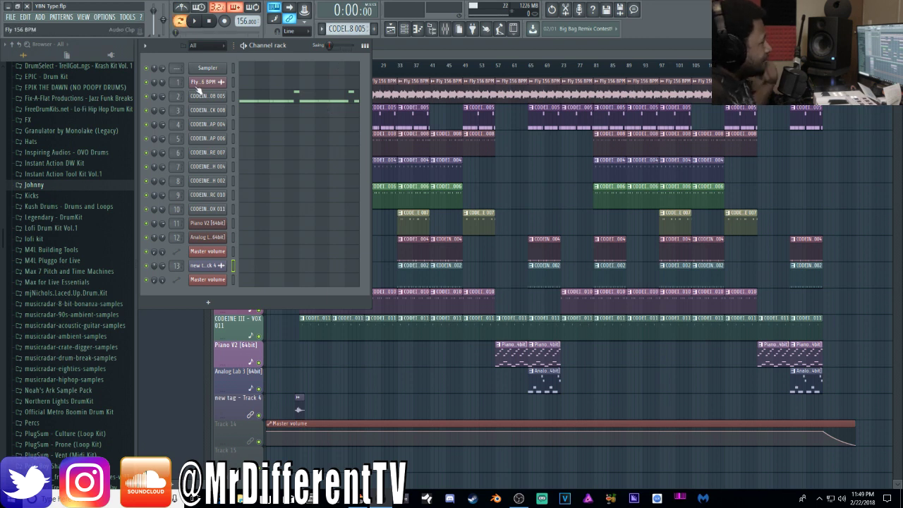
right_click(211, 68)
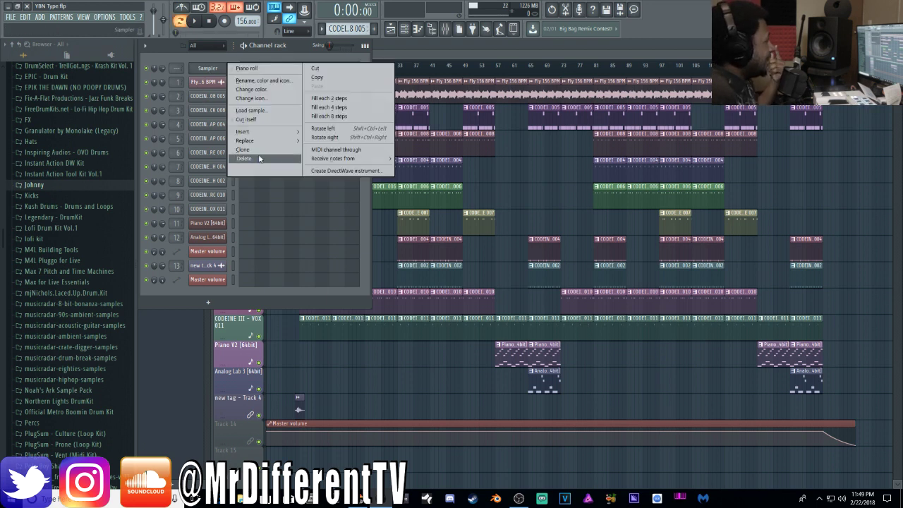
click(260, 158)
click(499, 274)
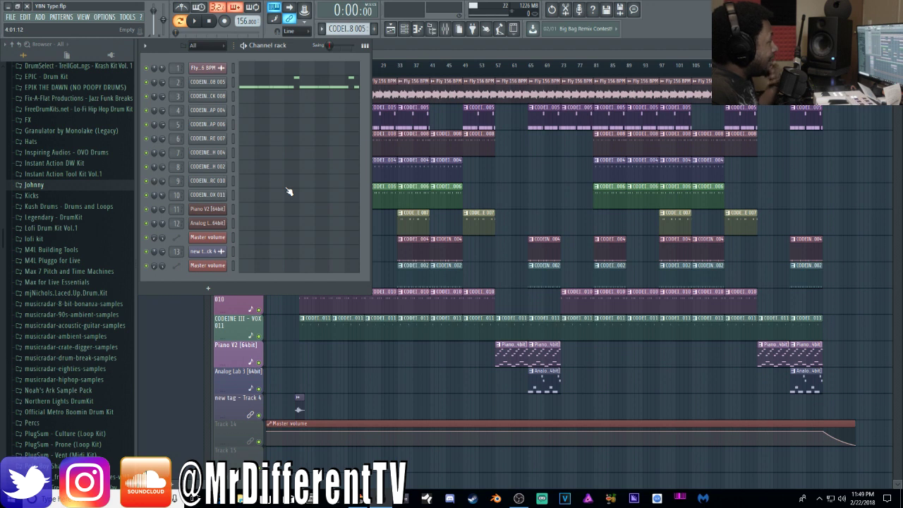
Play the 808 005 pattern in the piano roll with all of its notes in view
click(251, 86)
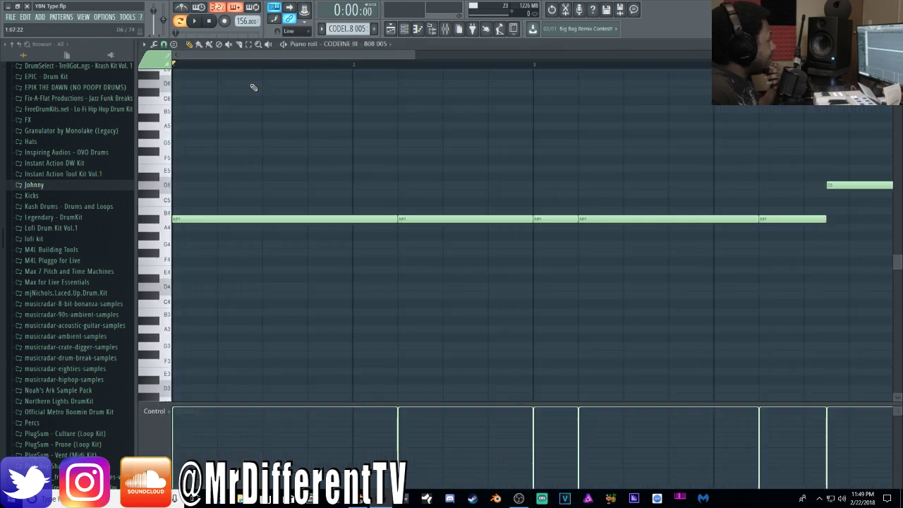
click(195, 22)
click(403, 28)
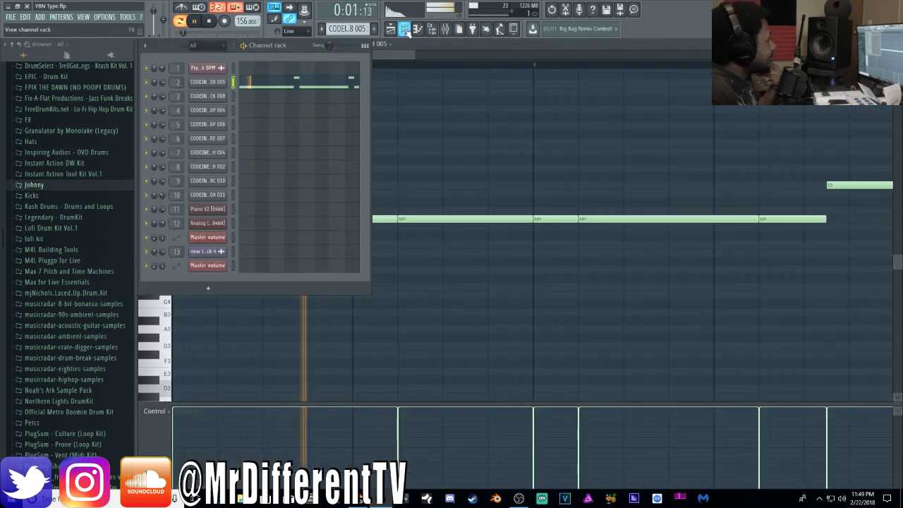
click(407, 56)
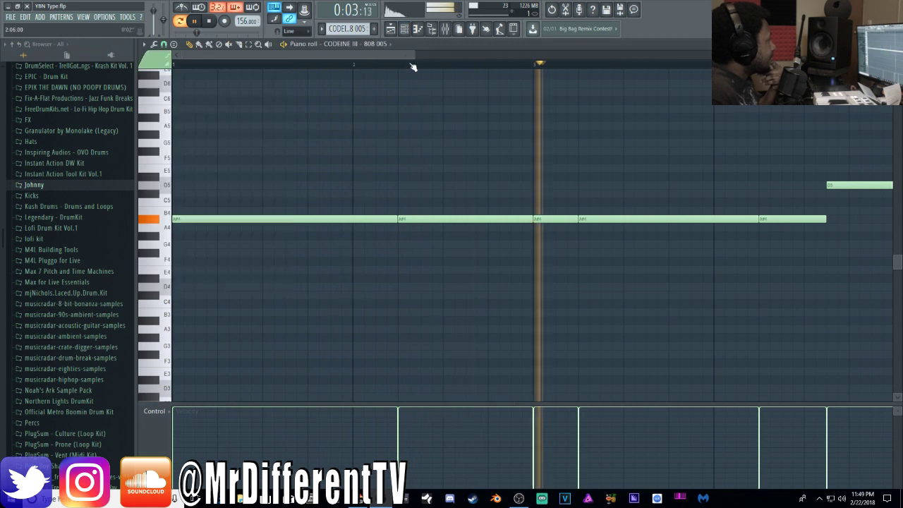
scroll(411, 65, down, 2)
scroll(413, 67, down, 1)
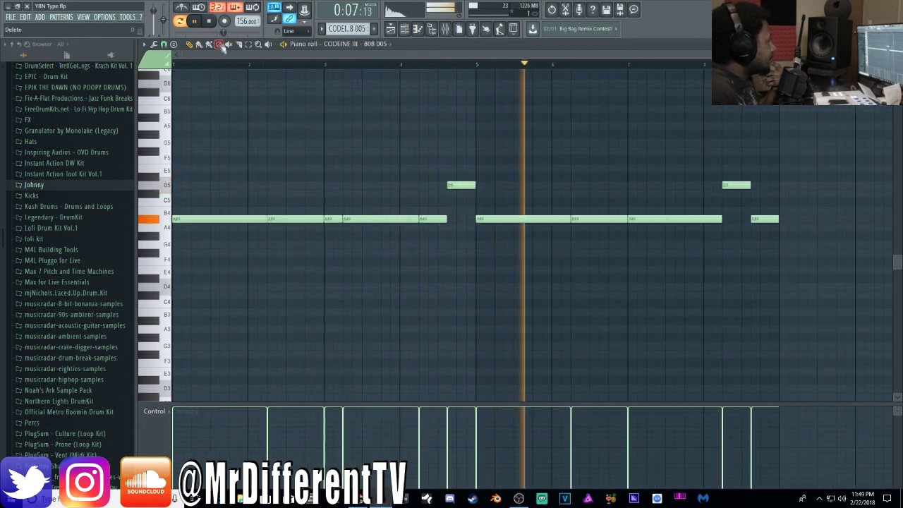
key(space)
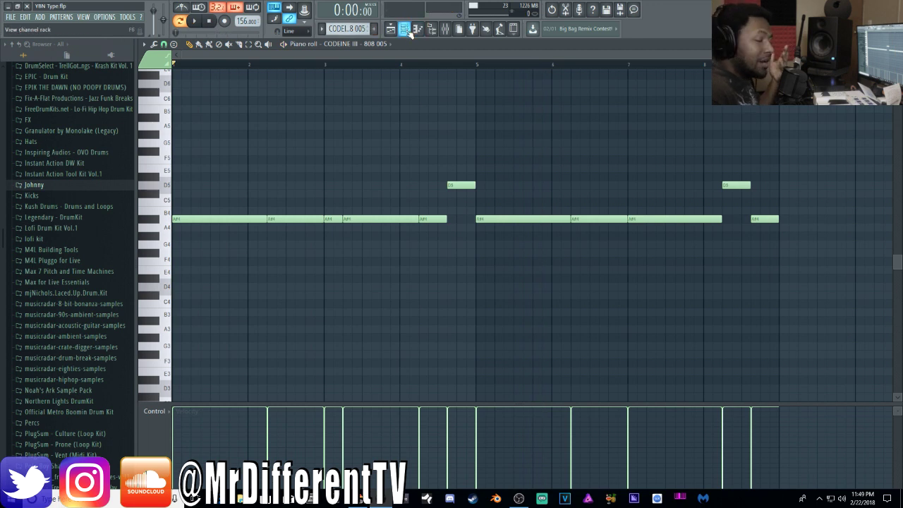
Examine the 808 005 channel's mixer effects, volume envelope and sample settings
click(393, 31)
click(392, 31)
click(406, 33)
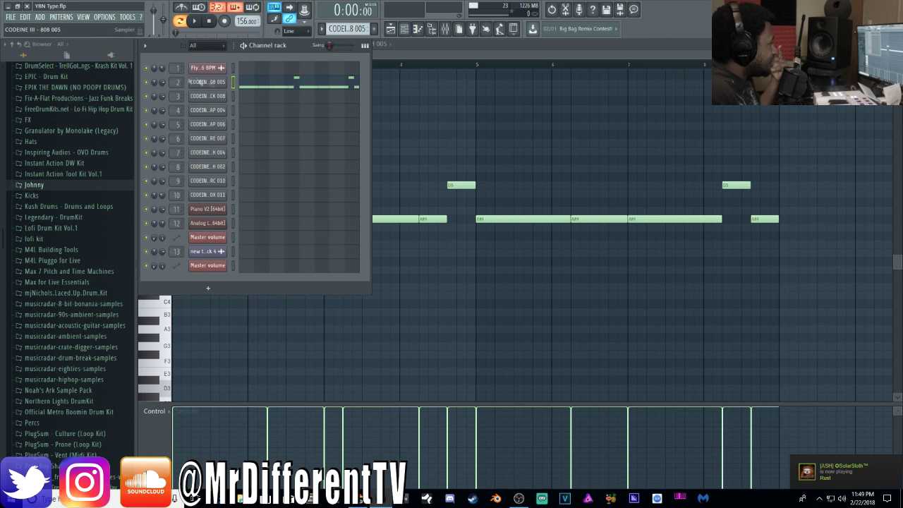
double_click(177, 81)
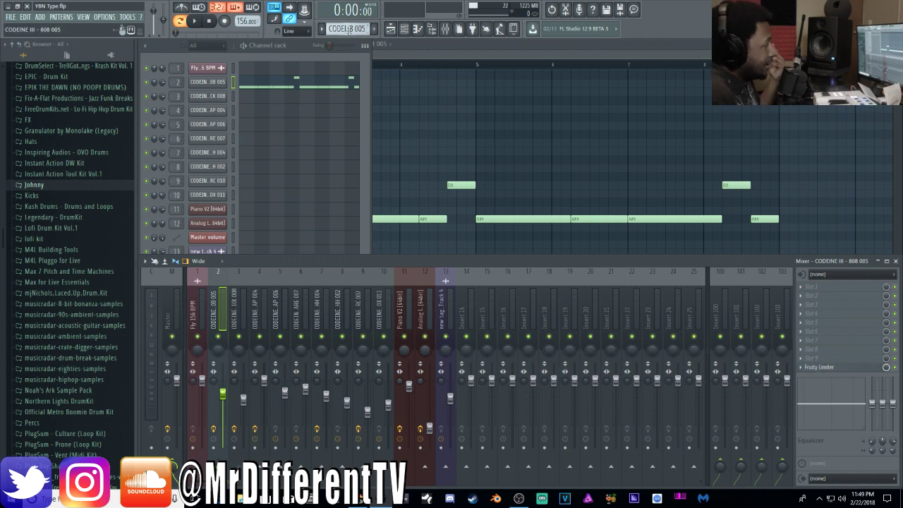
click(208, 82)
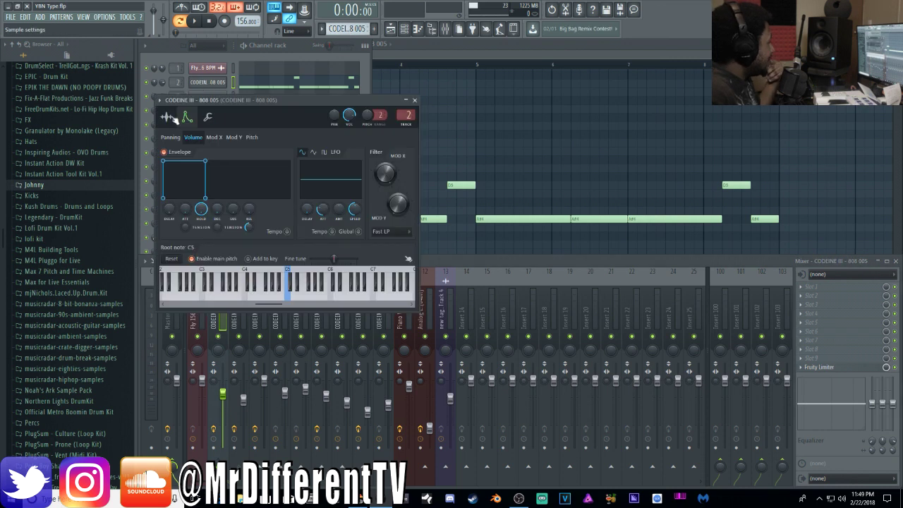
click(165, 118)
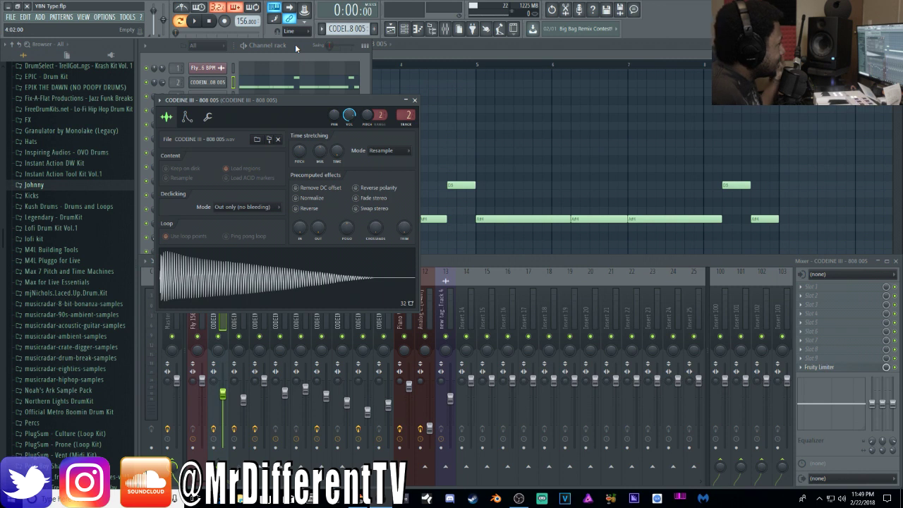
click(295, 43)
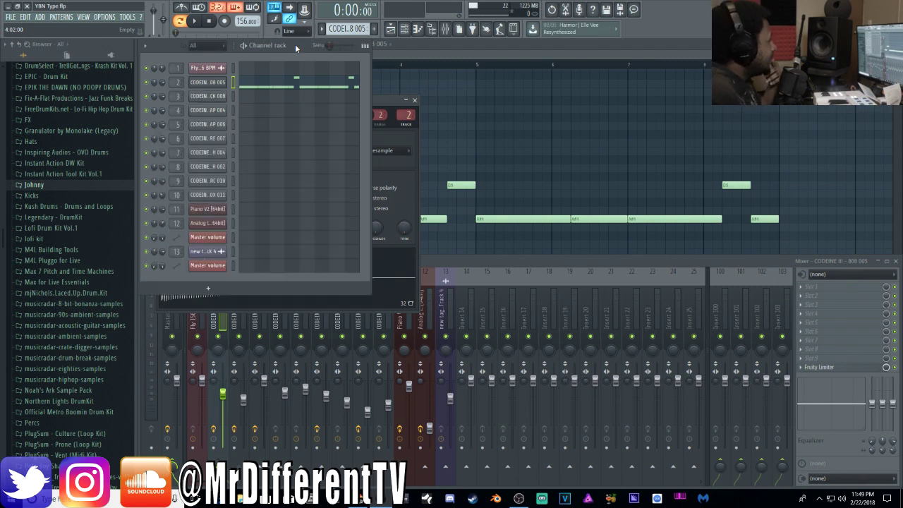
View the Kick 008 sample settings and play the kick pattern in the piano roll
click(222, 96)
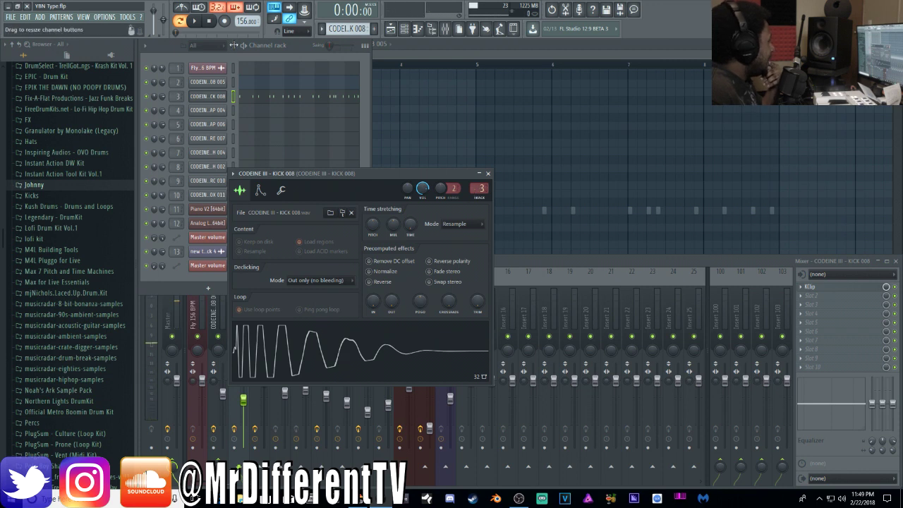
click(288, 97)
click(194, 21)
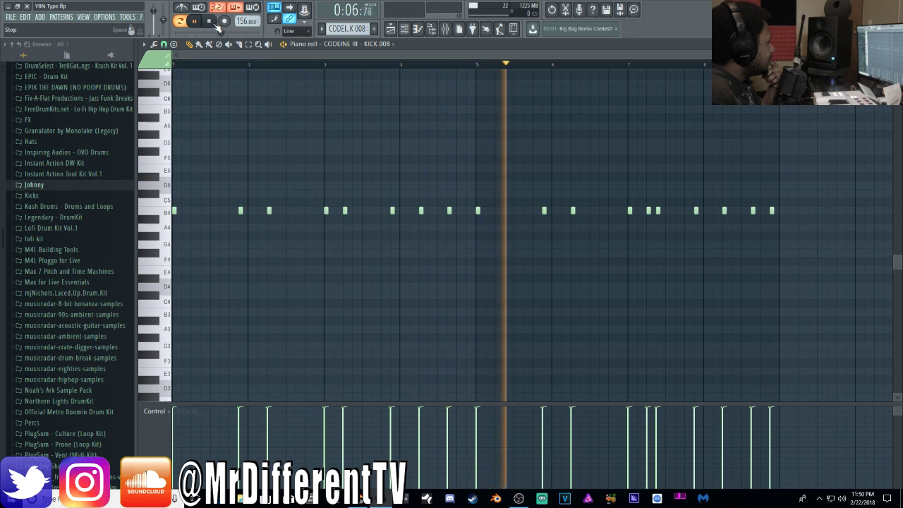
click(216, 24)
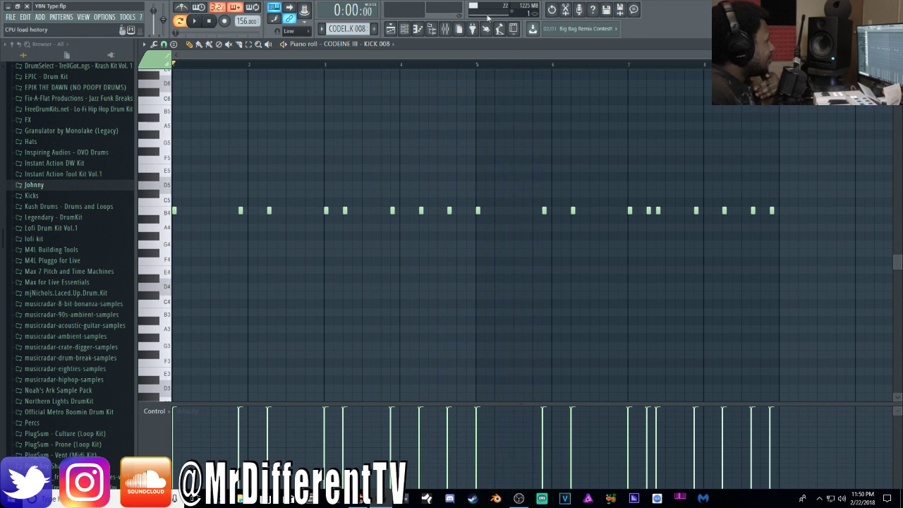
Show the playlist and channel rack, and open the KClip plugin on the Kick 008 mixer track
click(390, 28)
click(404, 29)
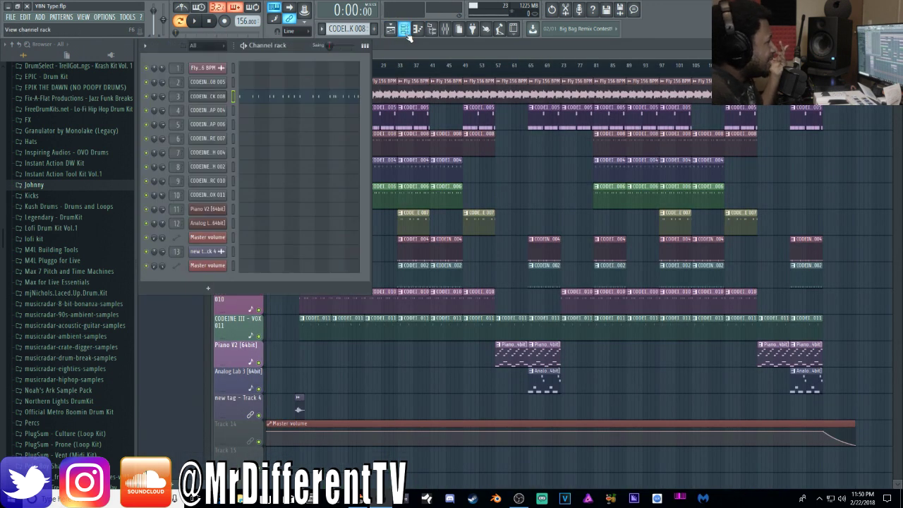
double_click(179, 96)
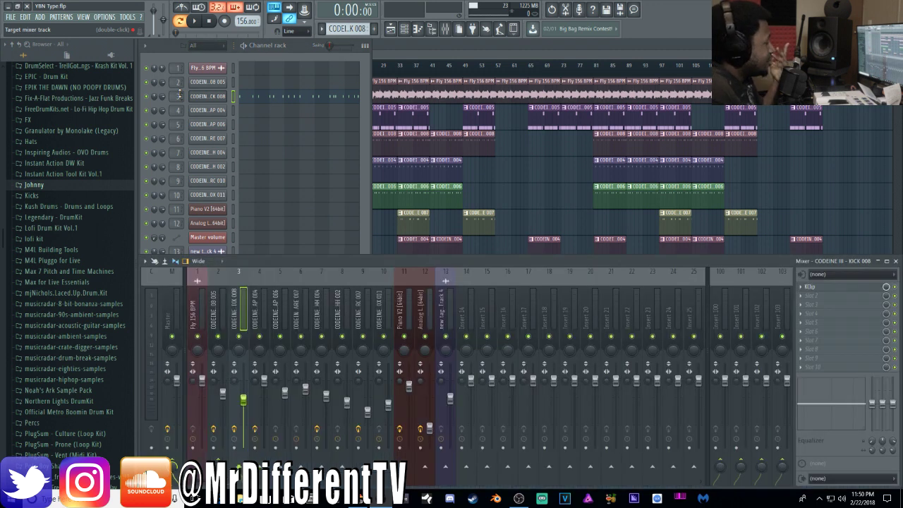
click(811, 287)
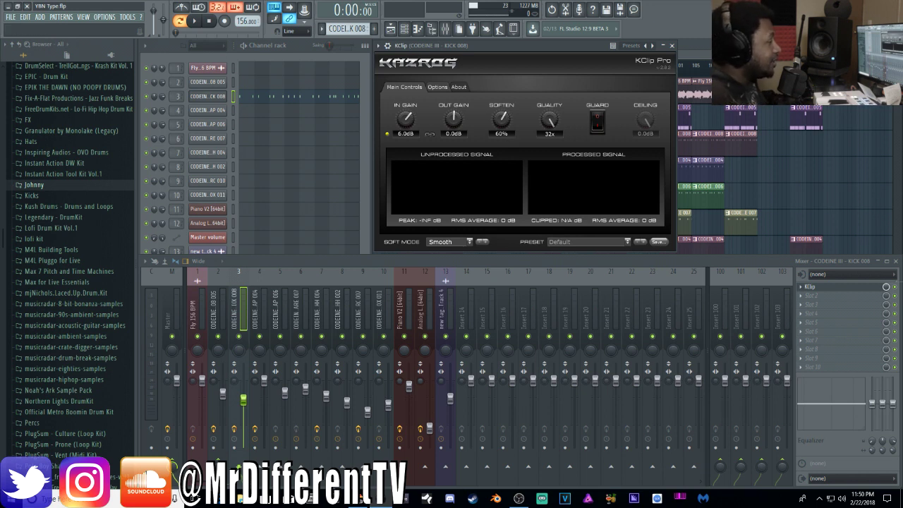
Play the kick pattern with KClip bypassed and again with it enabled to compare the sound
key(space)
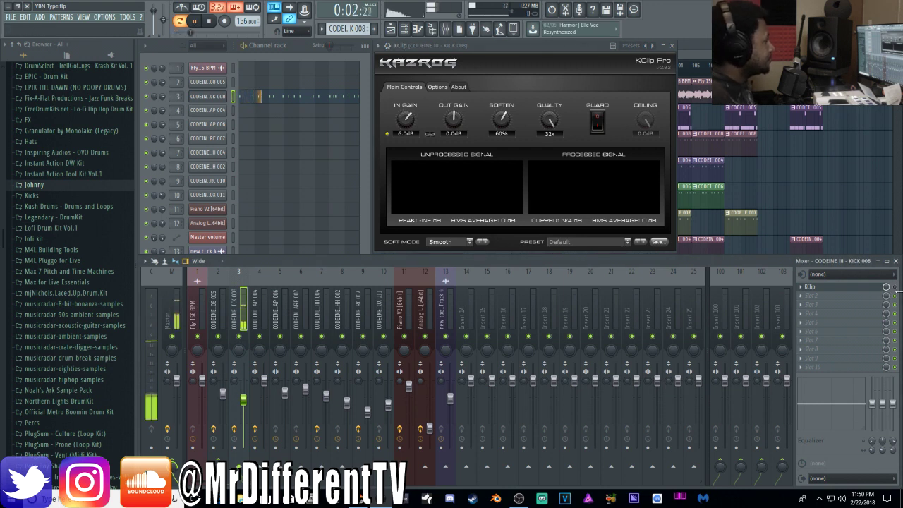
key(space)
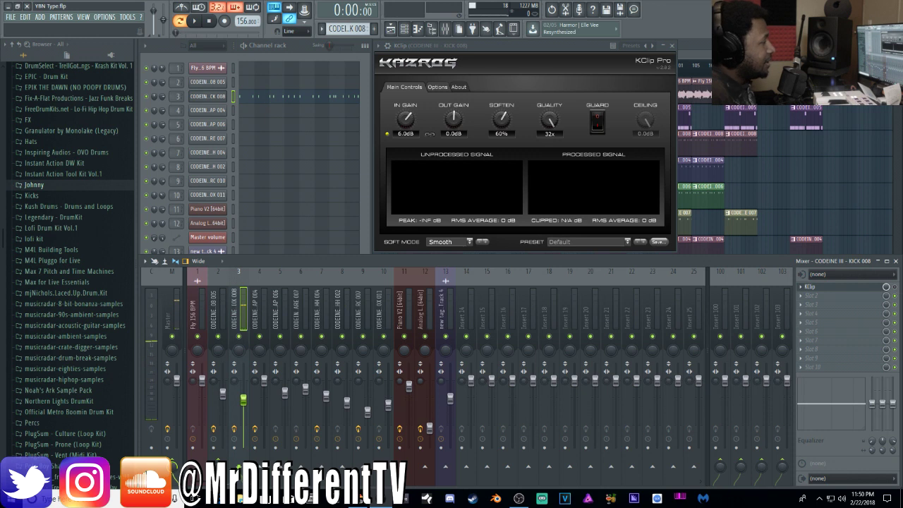
key(space)
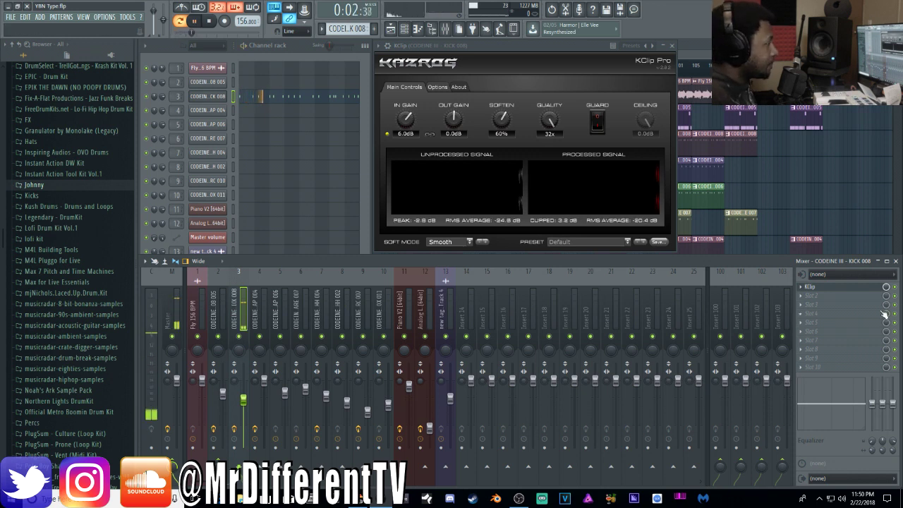
key(space)
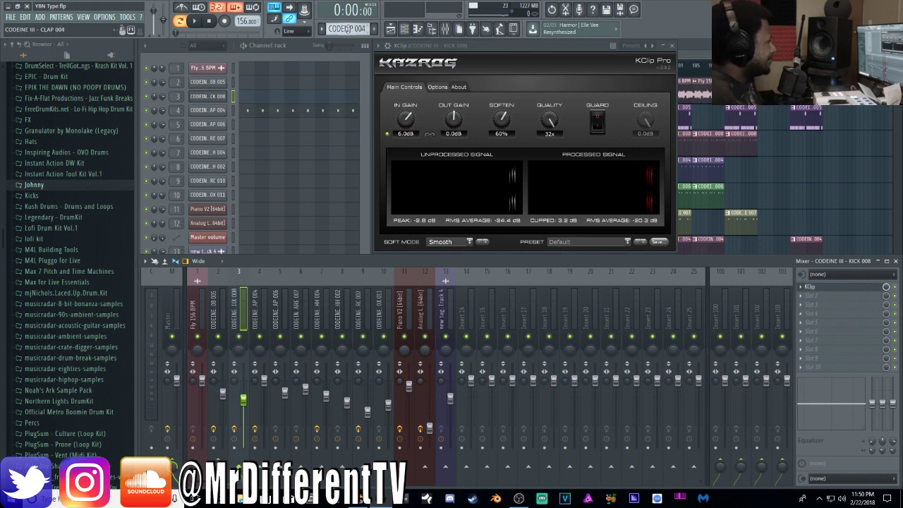
Open the Clap 004 channel's sample settings and preview the clap sample several times
click(212, 110)
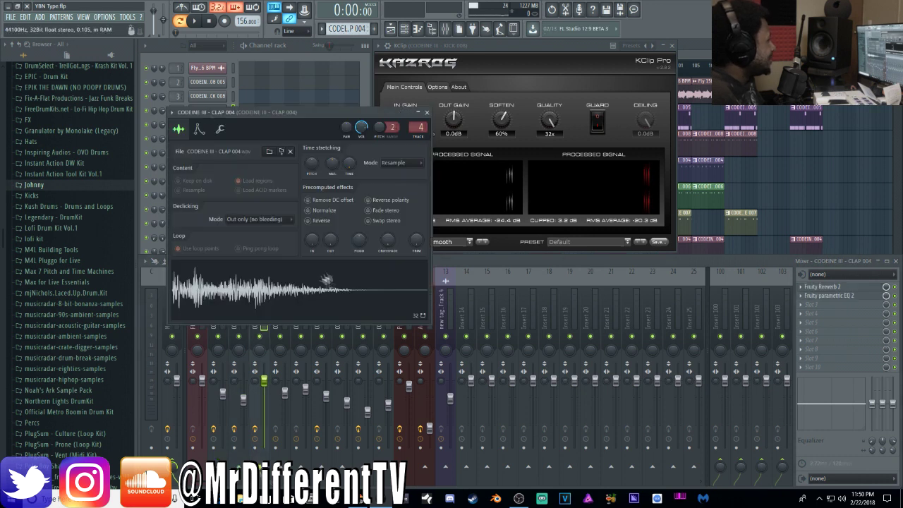
click(300, 289)
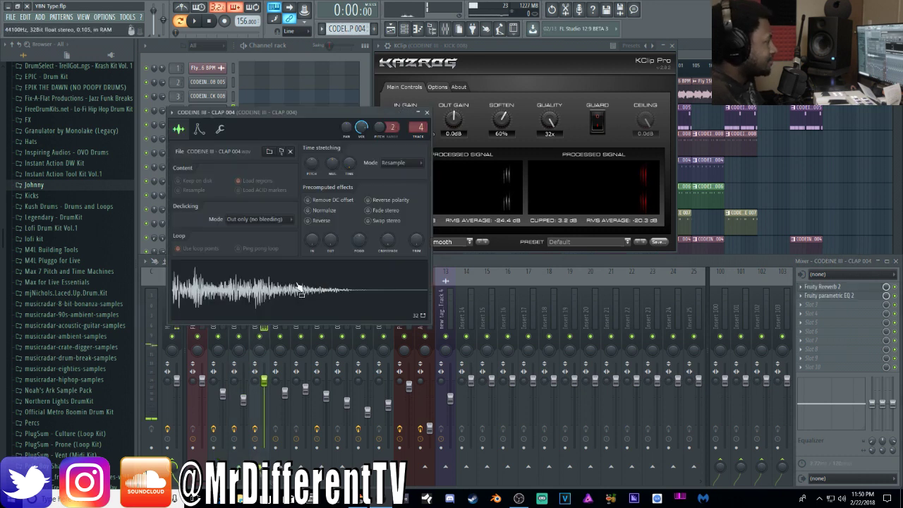
click(300, 289)
click(300, 289)
click(300, 289)
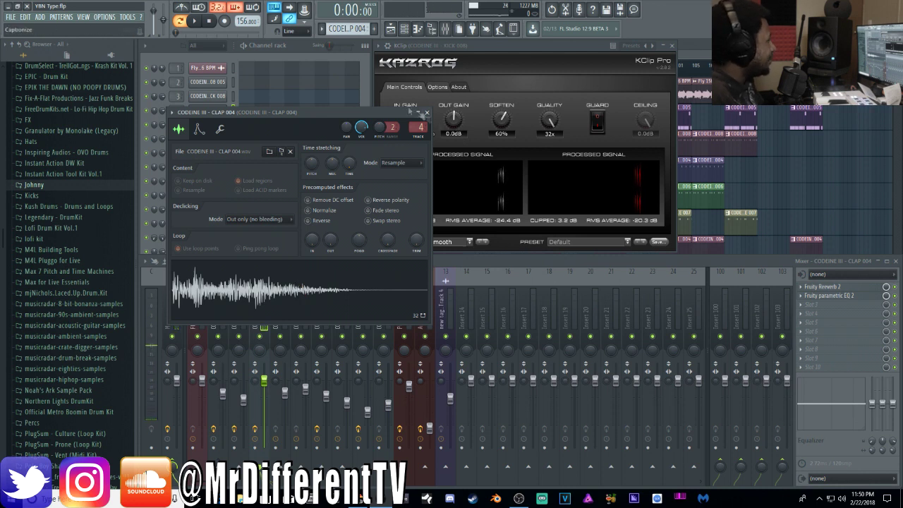
Open the Fruity Reeverb 2 and Fruity Parametric EQ 2 effects on the Clap 004 mixer track to review their settings
drag(370, 116, 499, 180)
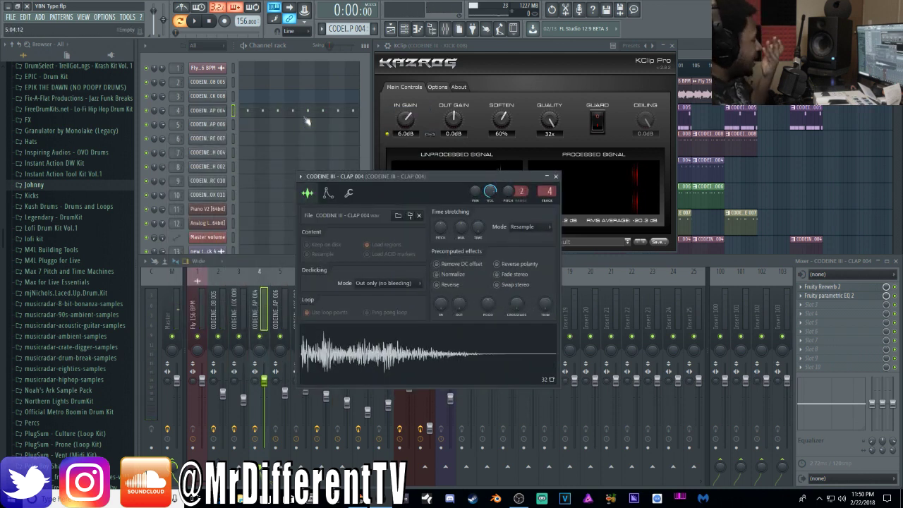
click(828, 286)
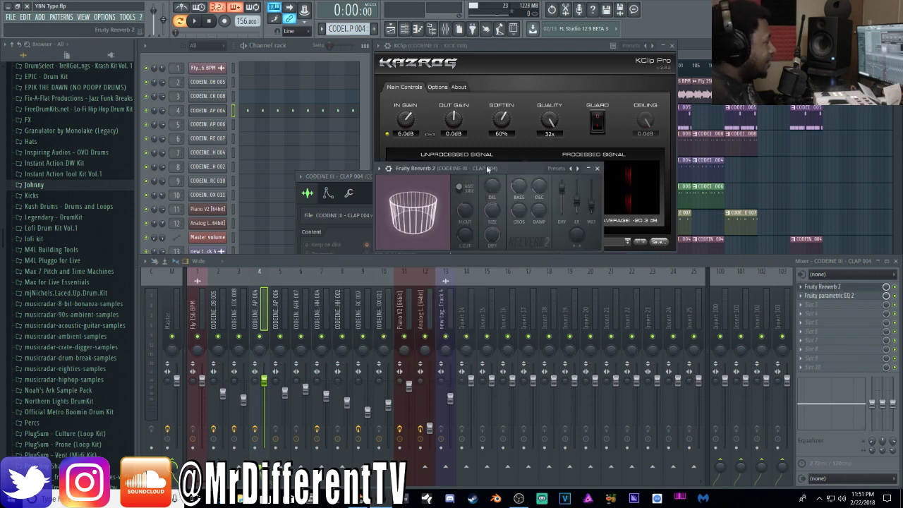
drag(487, 166, 491, 168)
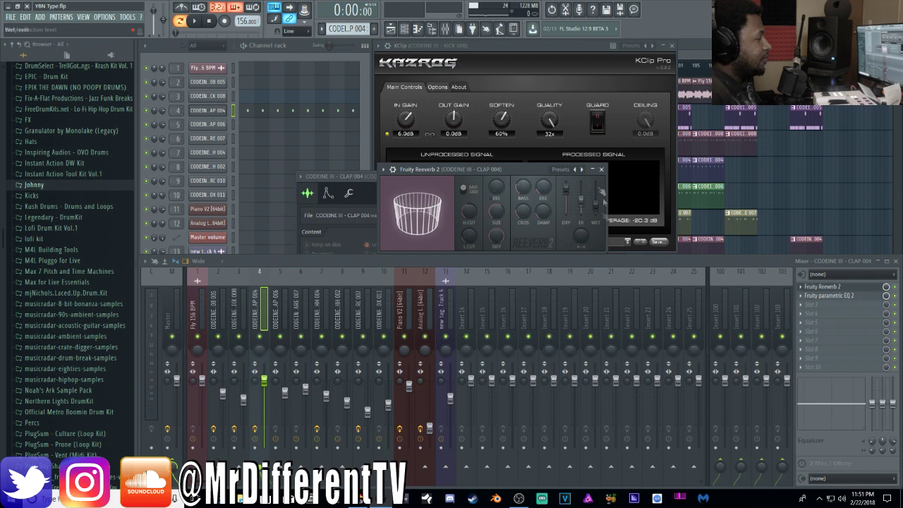
click(836, 296)
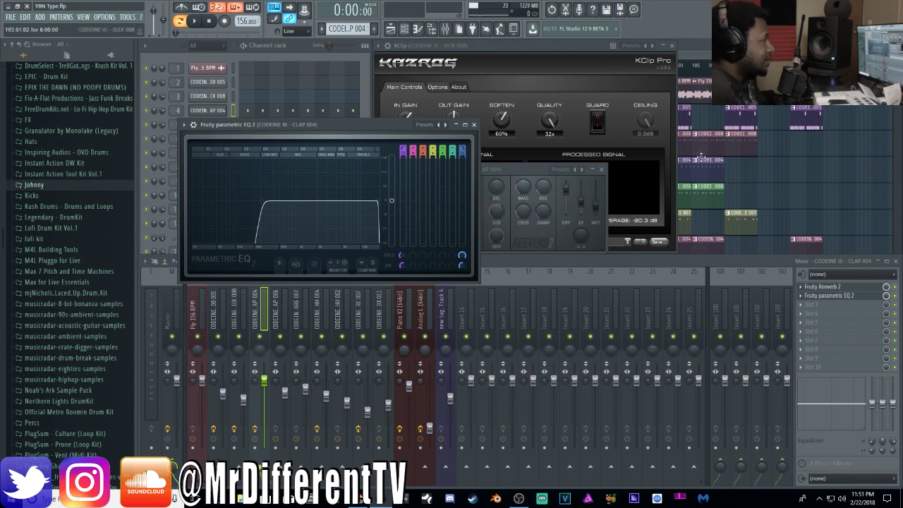
Open the Clap 006 channel's sample settings and preview the clap sample several times
click(292, 54)
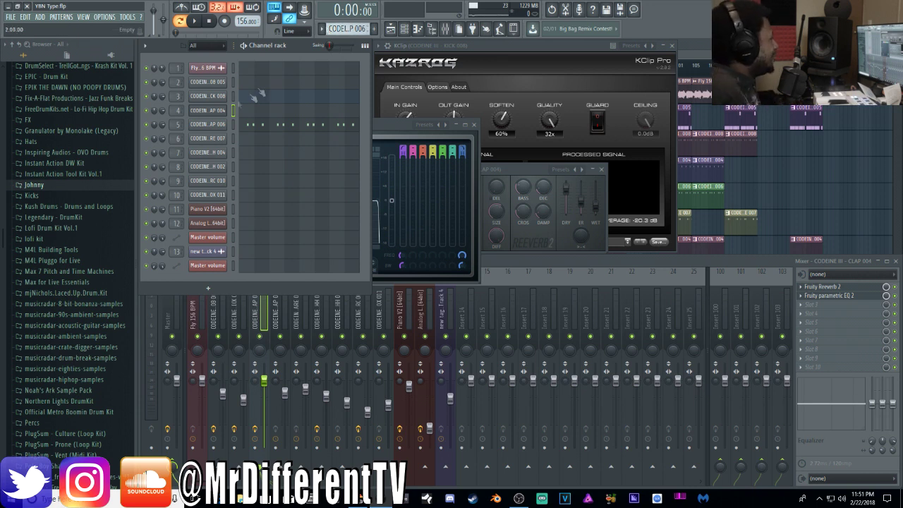
click(211, 124)
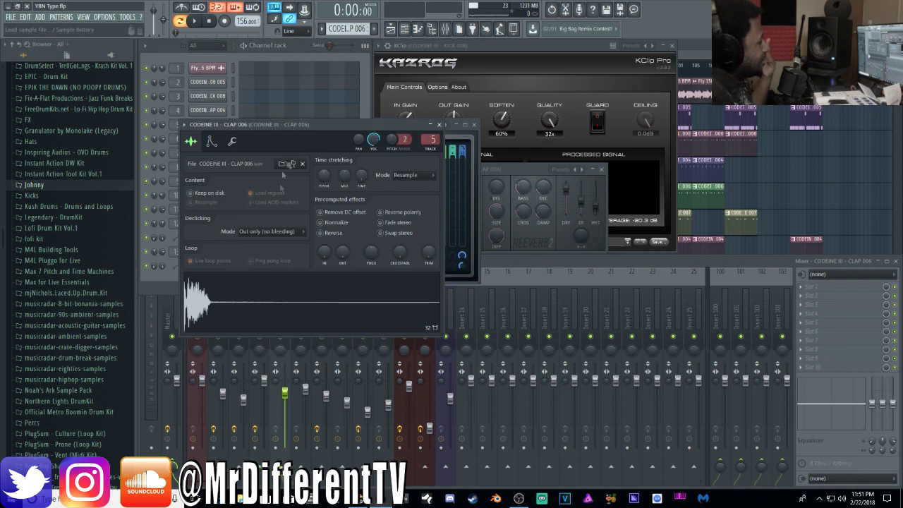
click(265, 311)
click(264, 310)
click(264, 310)
click(265, 310)
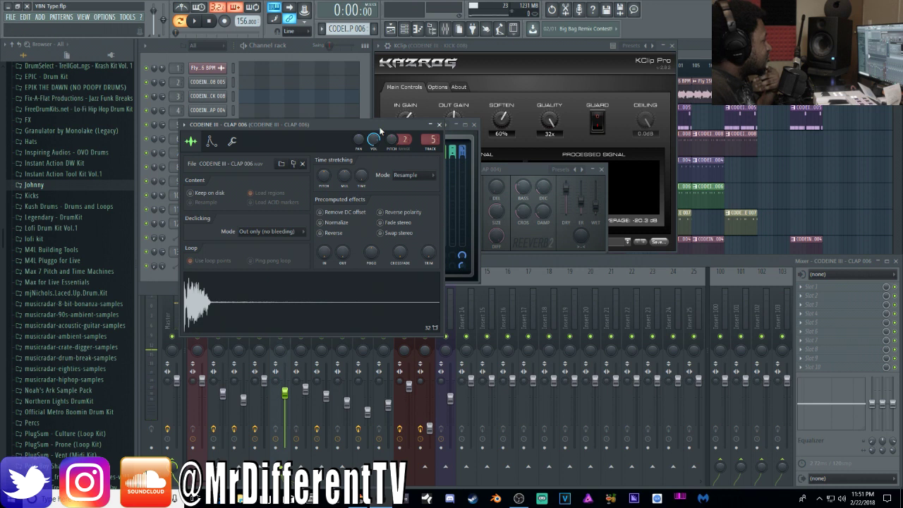
drag(303, 124, 534, 172)
Solo the Clap 004 and Clap 006 playlist tracks, play them together from bar 17, and restore all tracks
key(F5)
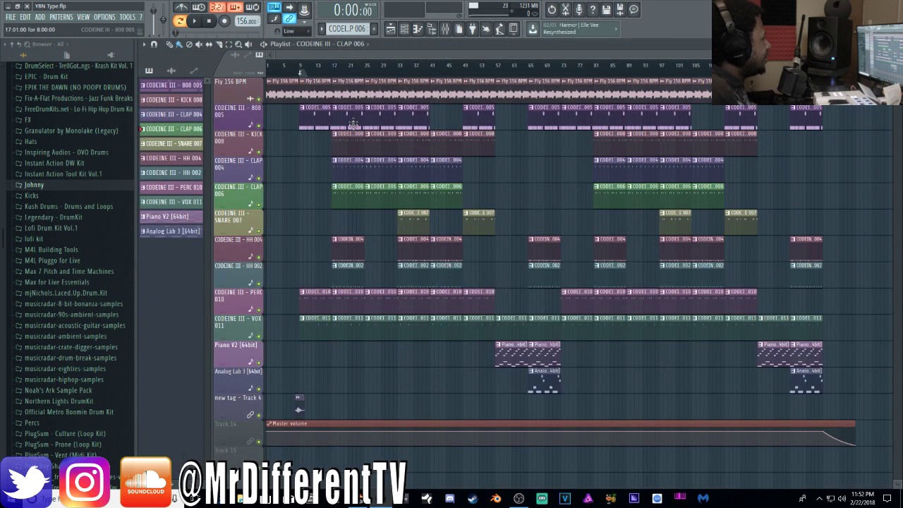
right_click(335, 73)
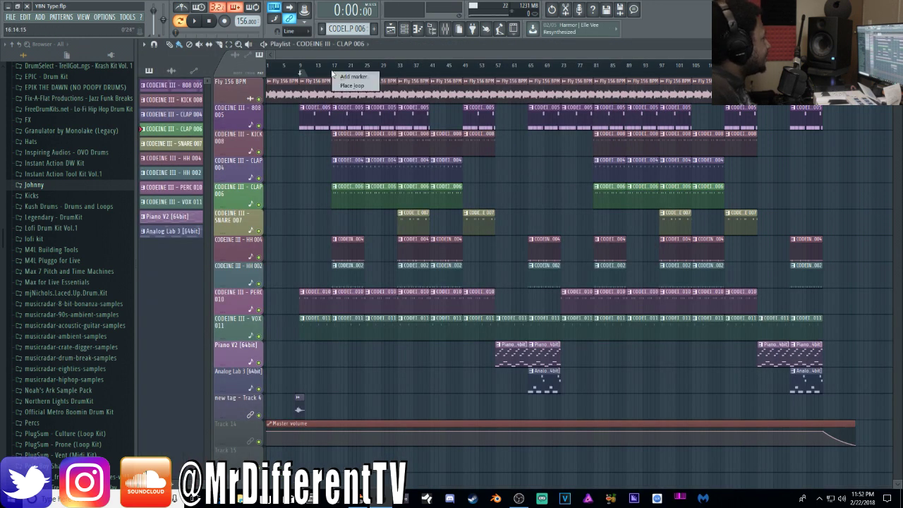
click(333, 69)
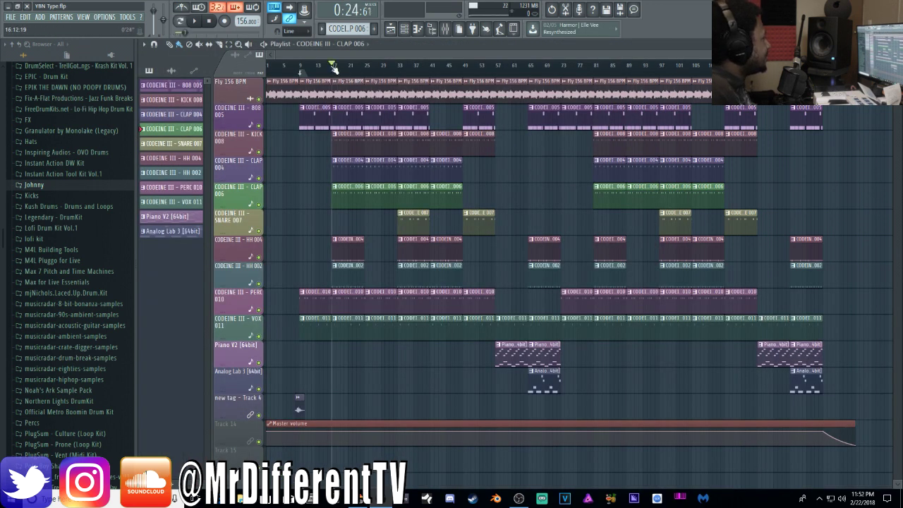
right_click(258, 178)
click(258, 204)
key(space)
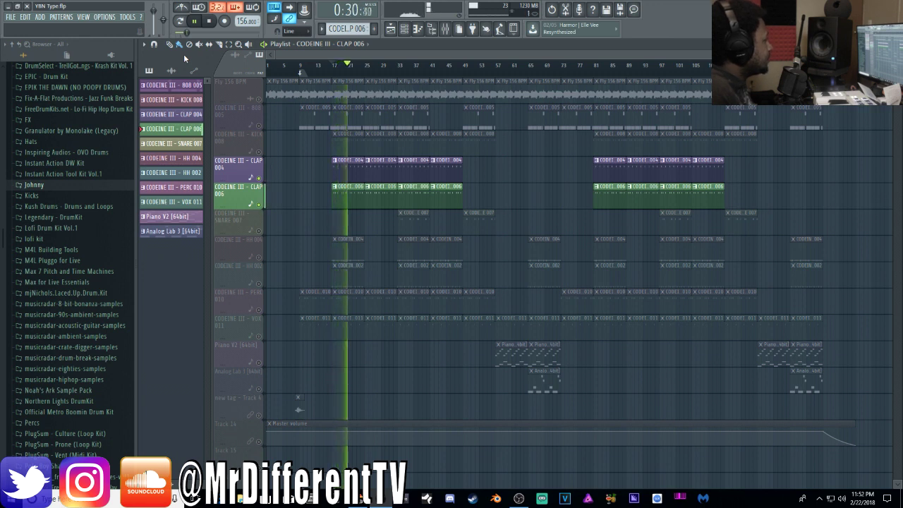
key(space)
right_click(259, 179)
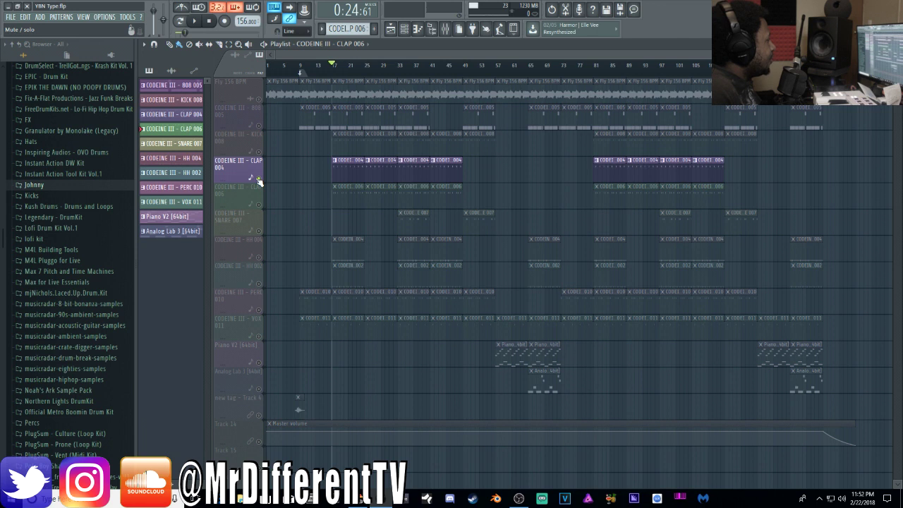
right_click(259, 179)
Select the Snare 007 pattern, open the snare channel's sample settings and preview the sample
click(443, 30)
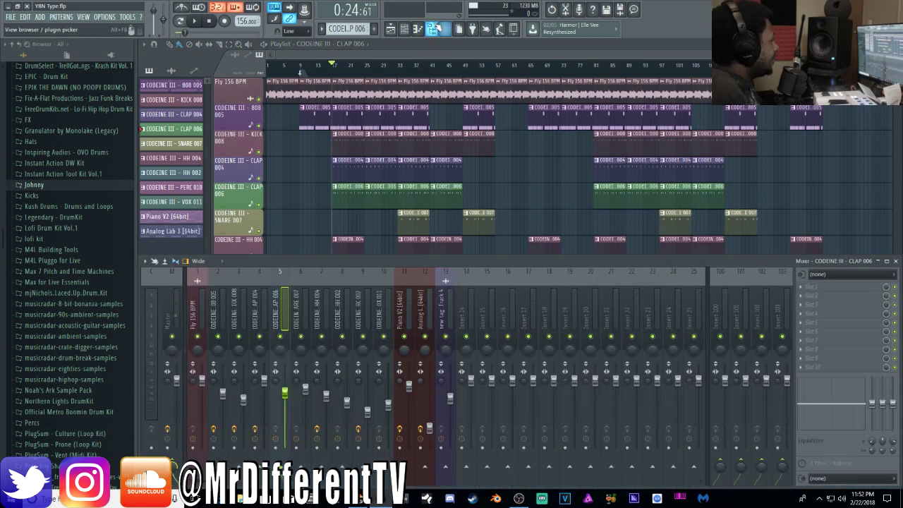
click(408, 30)
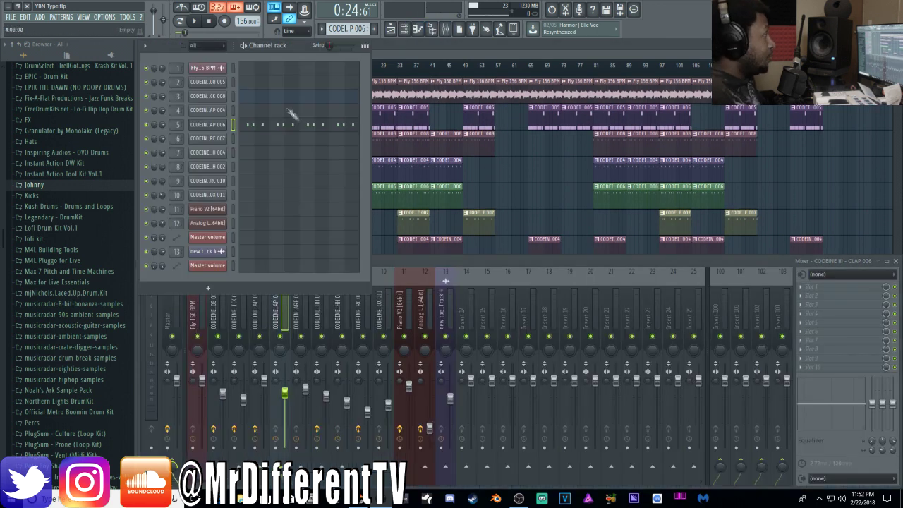
scroll(358, 30, down, 1)
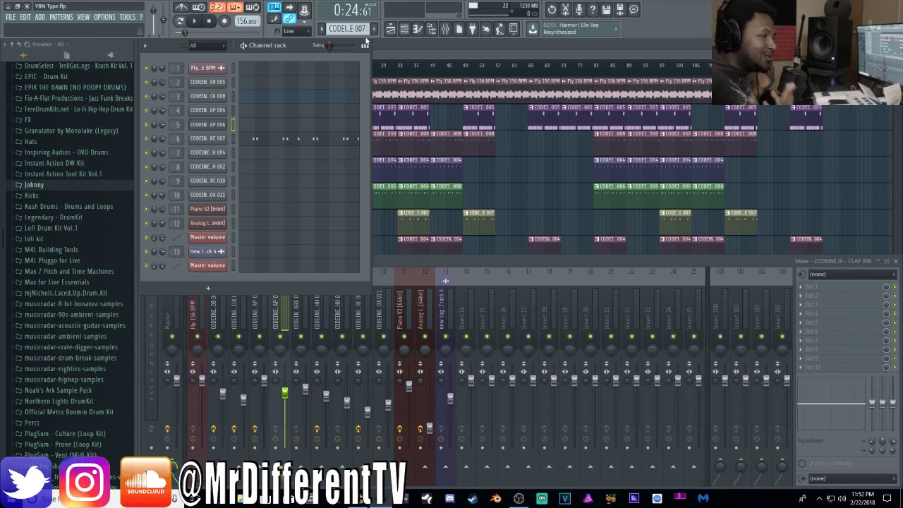
click(209, 140)
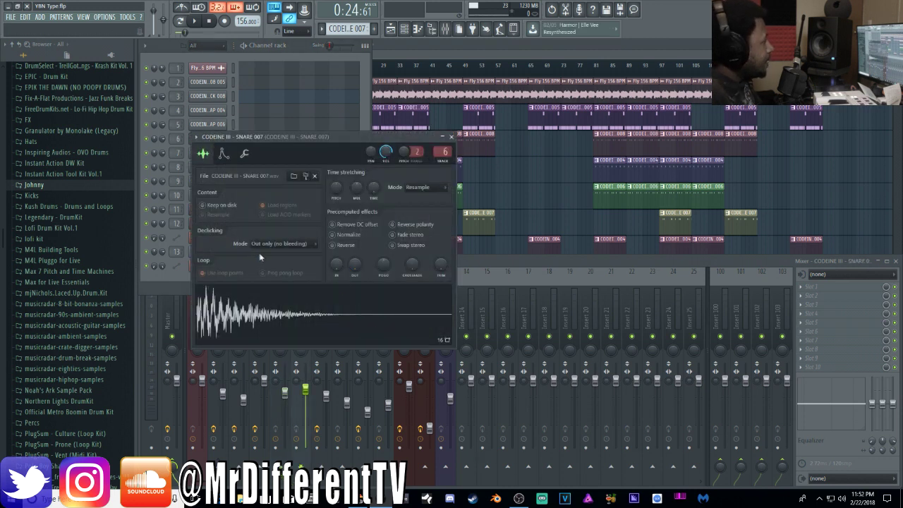
click(286, 319)
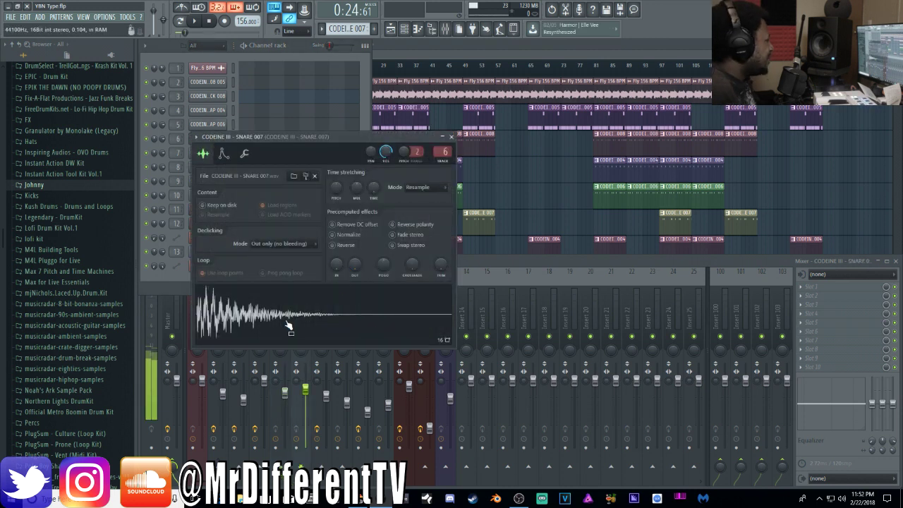
Isolate the Clap 004, Clap 006 and Snare 007 playlist tracks and play them together from bar 33
double_click(482, 55)
click(399, 70)
right_click(258, 205)
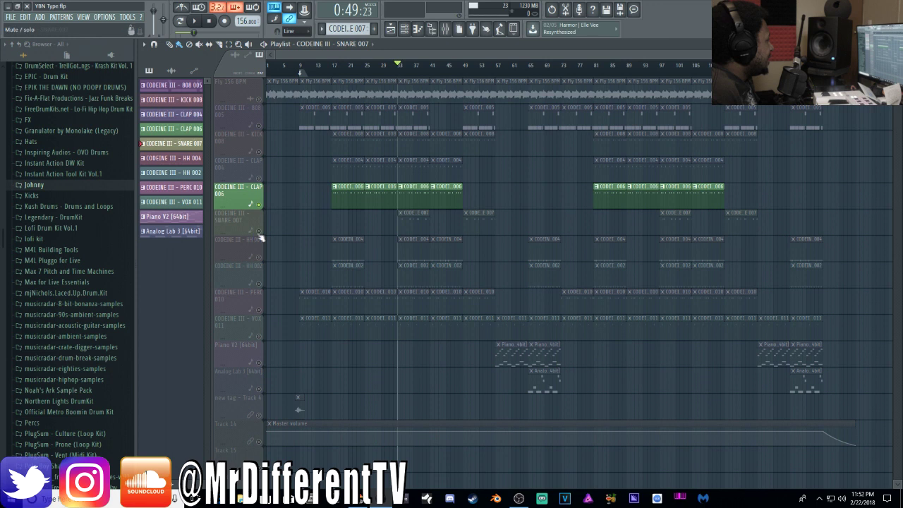
click(259, 231)
click(259, 179)
click(194, 21)
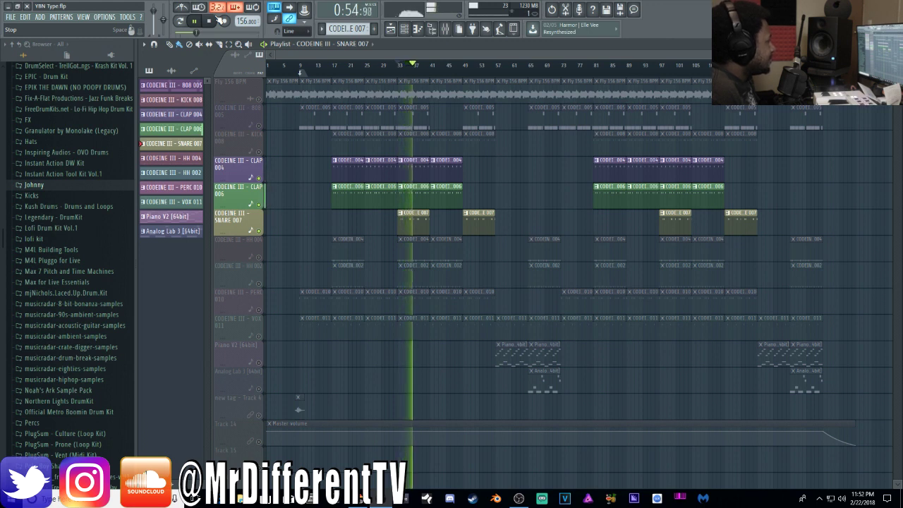
click(220, 20)
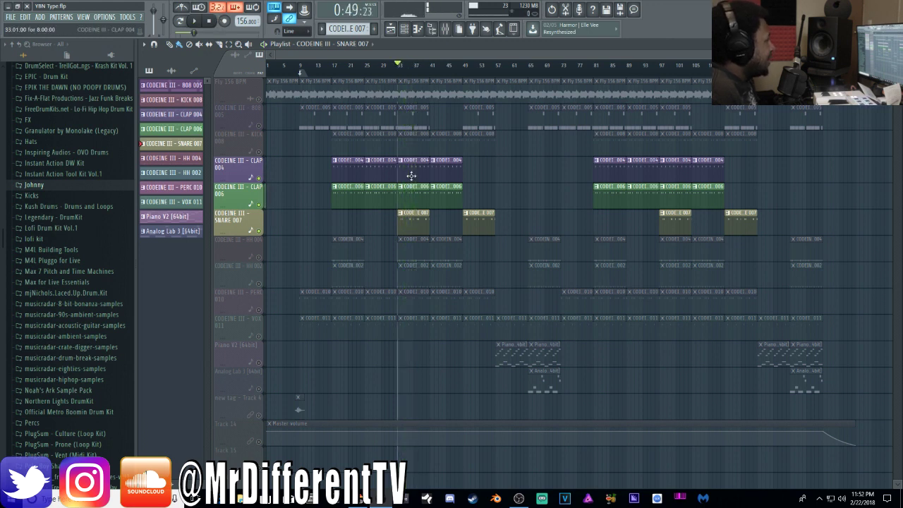
Open the Snare 007 pattern in the piano roll and try randomizing the notes' pan levels without accepting the change
double_click(425, 223)
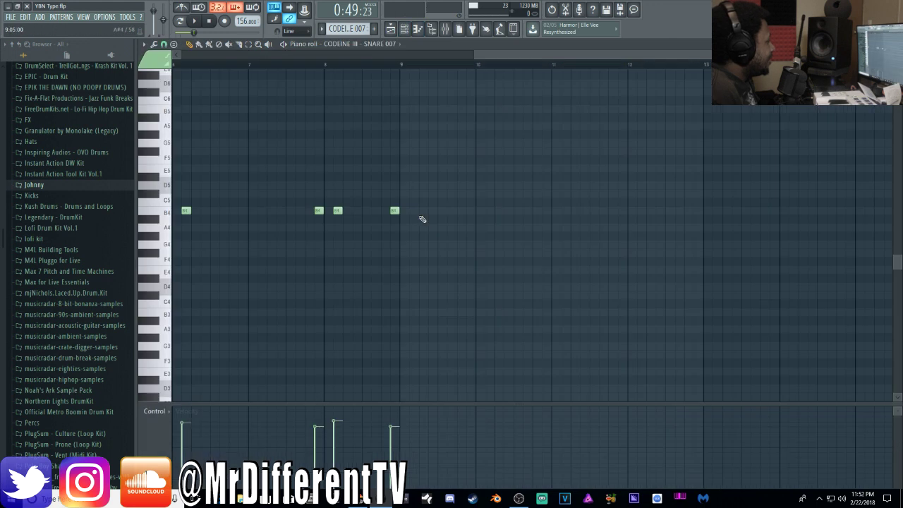
drag(480, 55, 132, 65)
key(alt+r)
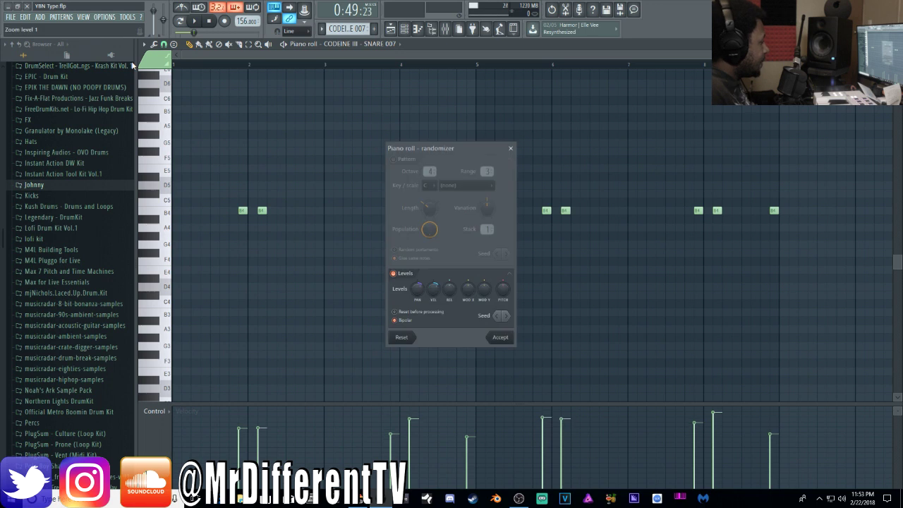
drag(417, 287, 418, 281)
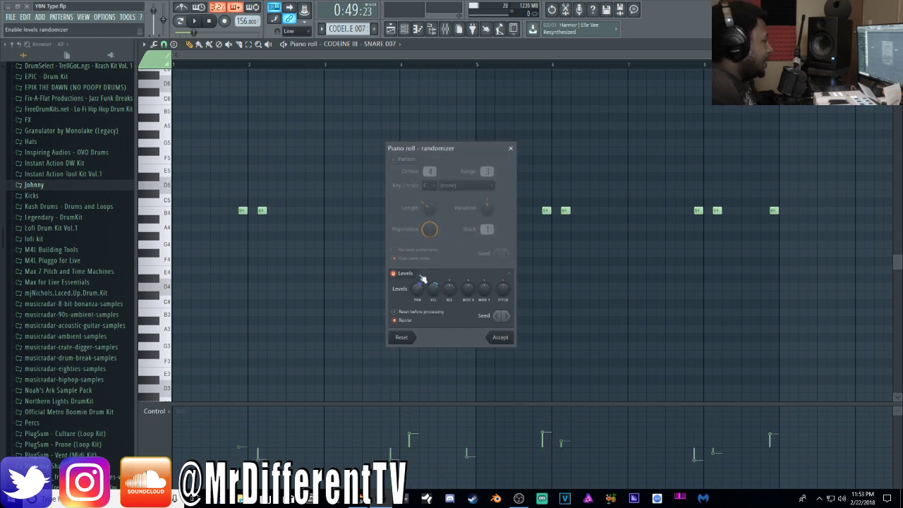
click(511, 149)
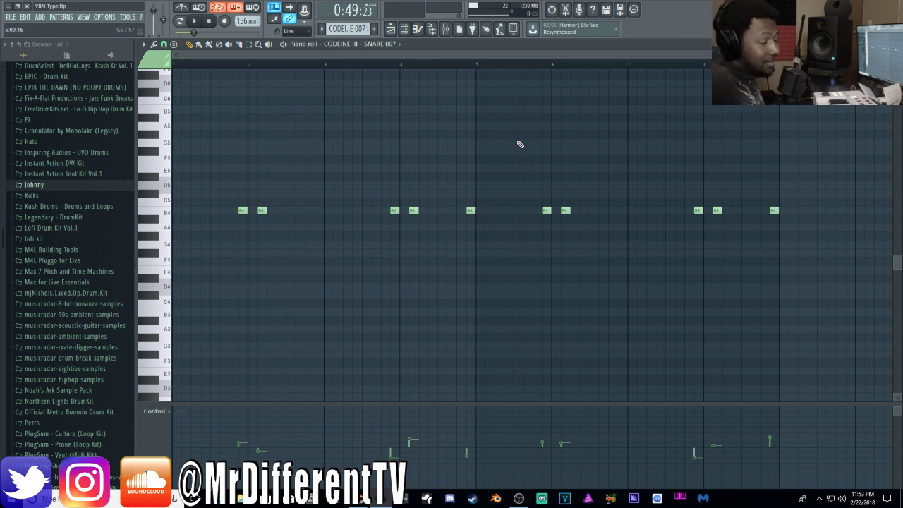
Switch playback to pattern mode and open the HH 004 hi-hat pattern in the piano roll
click(390, 29)
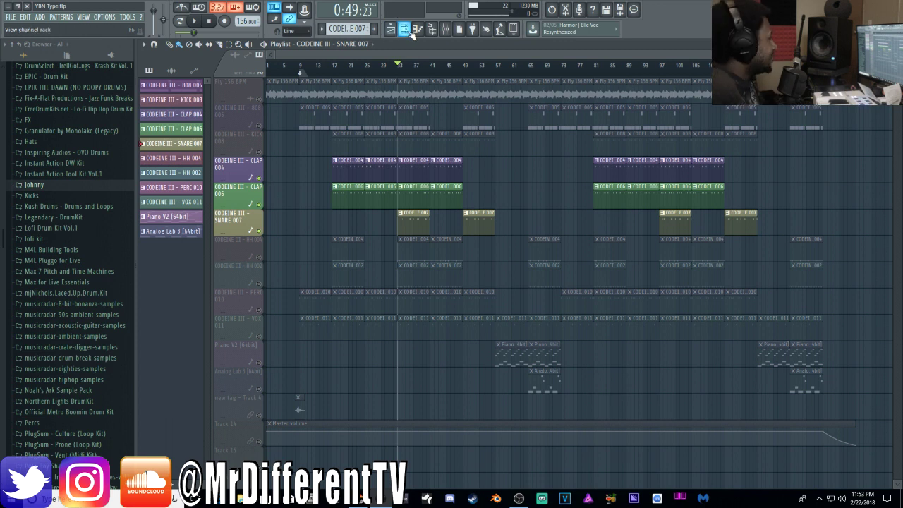
click(391, 31)
click(179, 22)
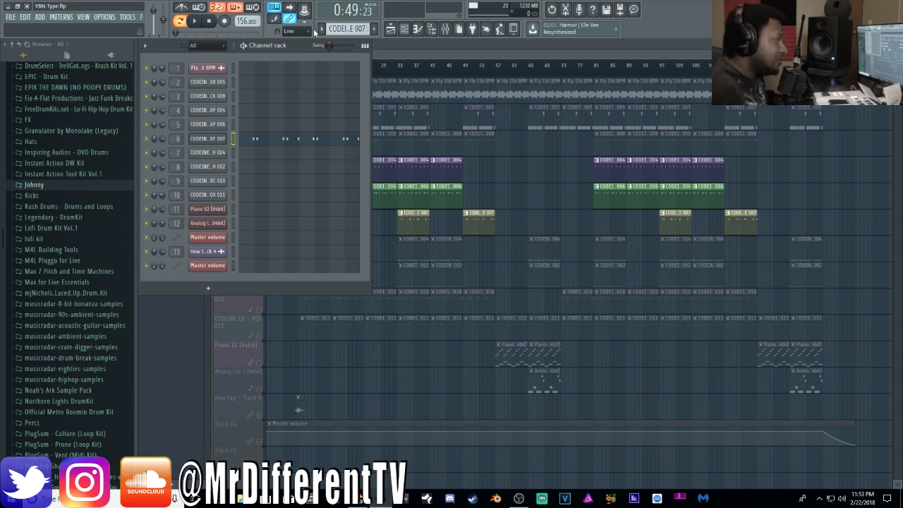
scroll(348, 29, down, 1)
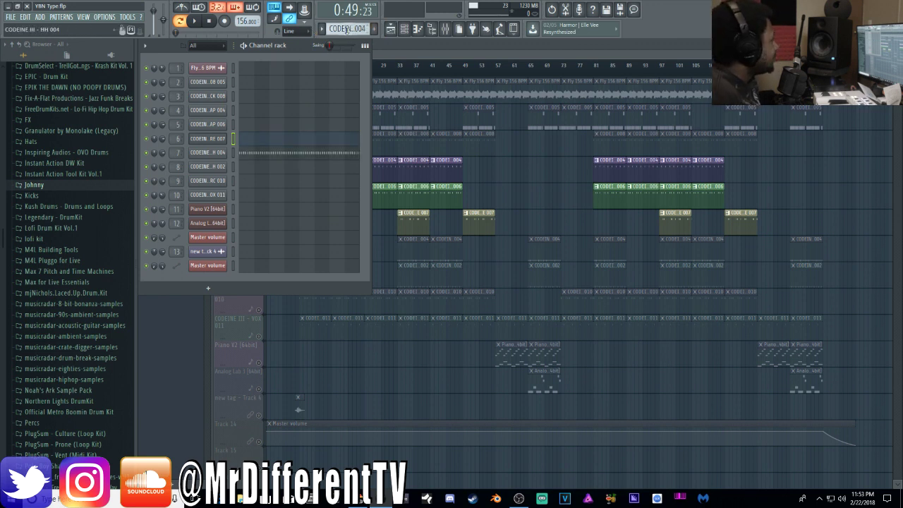
click(273, 154)
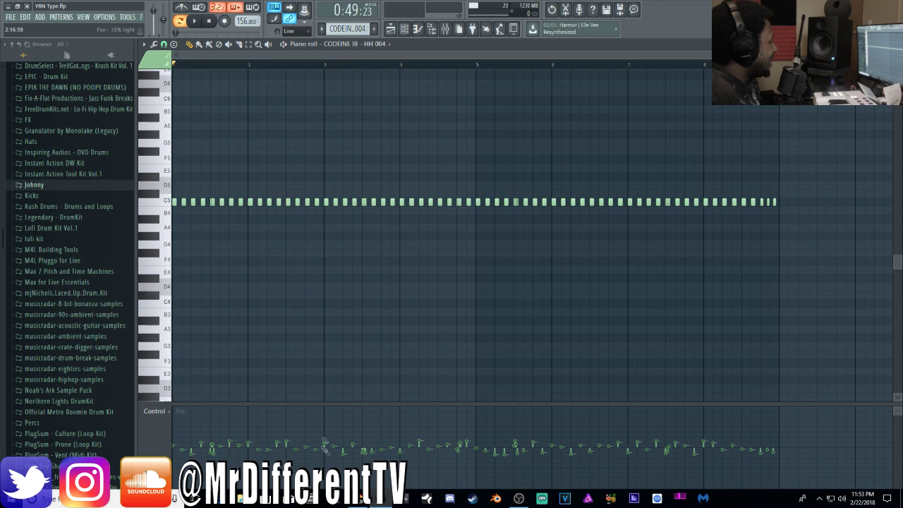
Show the note velocities of the HH 004 pattern and play the hi-hats
click(153, 409)
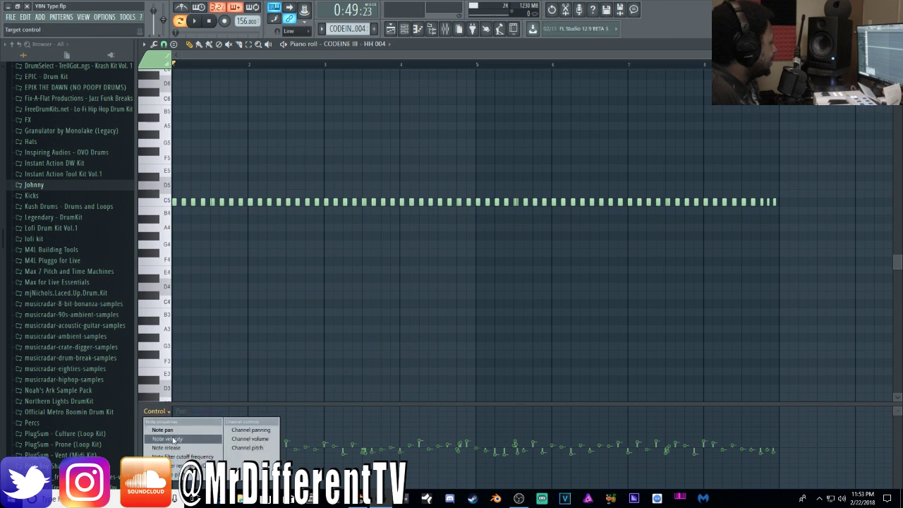
click(161, 435)
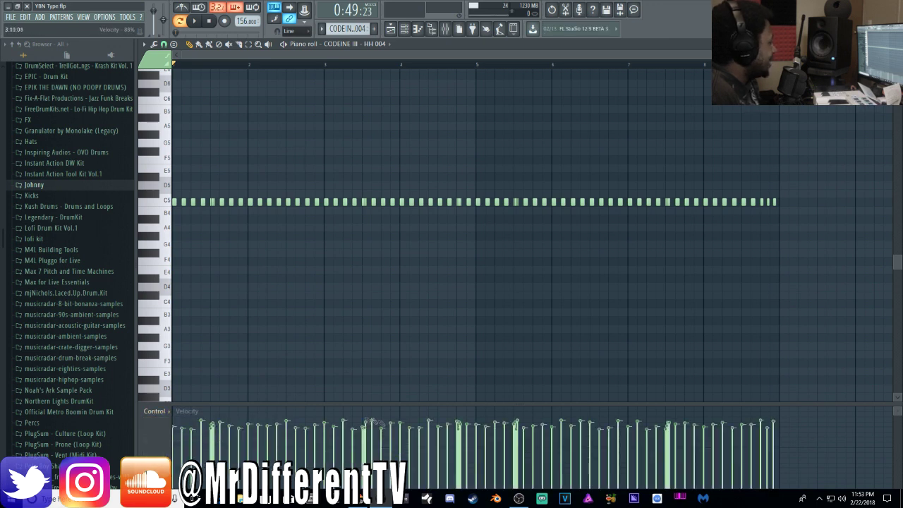
scroll(282, 73, up, 2)
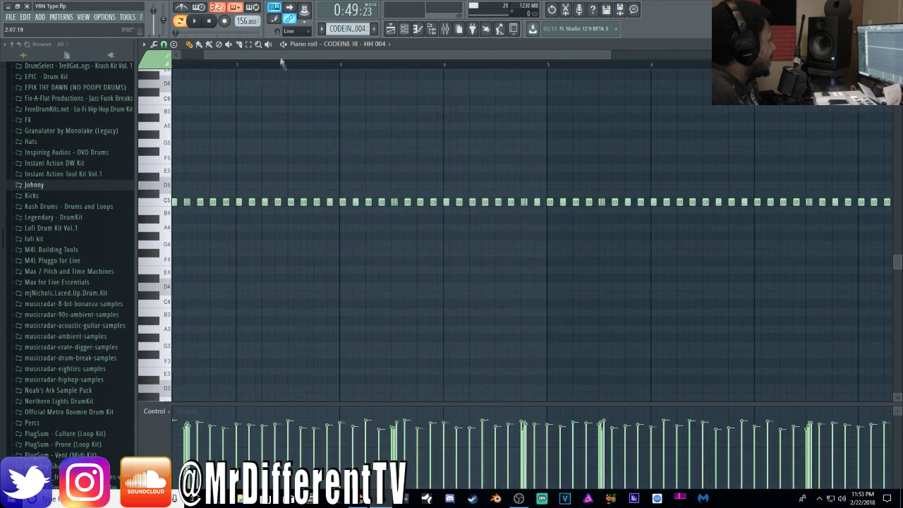
click(199, 21)
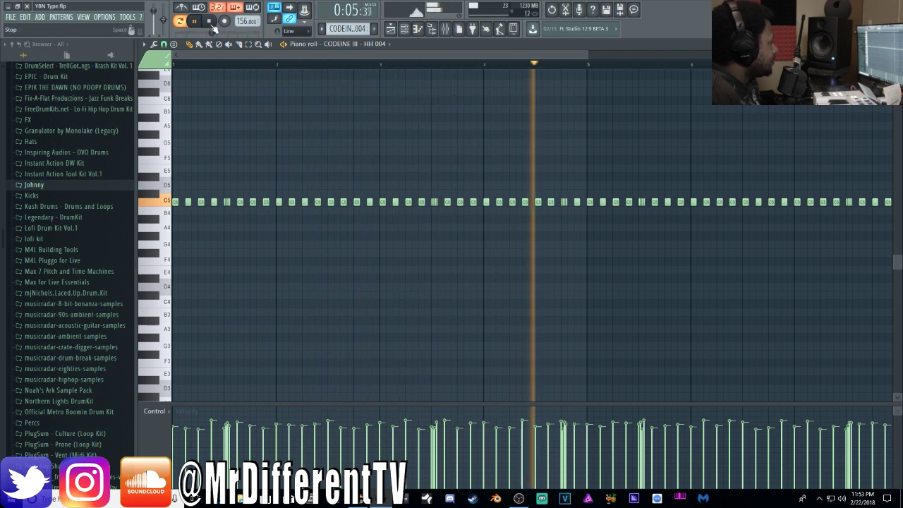
click(211, 22)
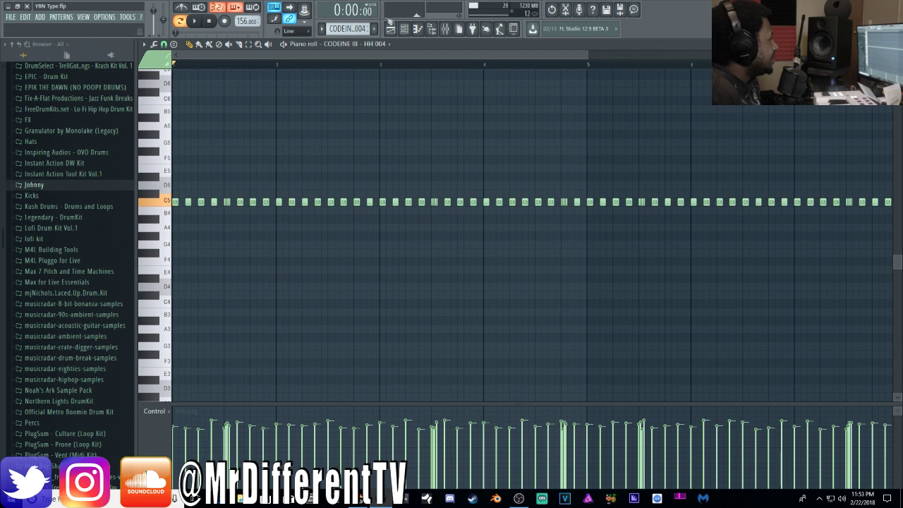
Open the HH 004 channel's mixer track and examine its Fruity Parametric EQ 2 and Phaser effects
click(433, 28)
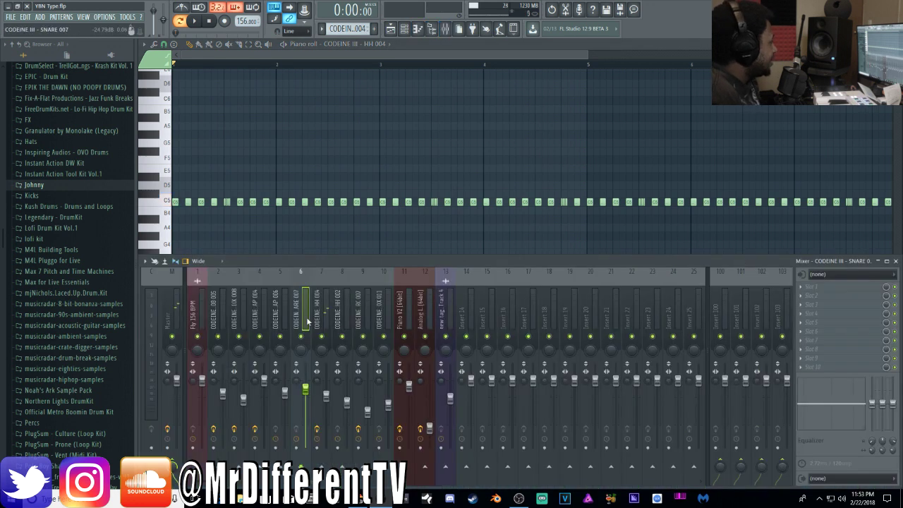
click(417, 28)
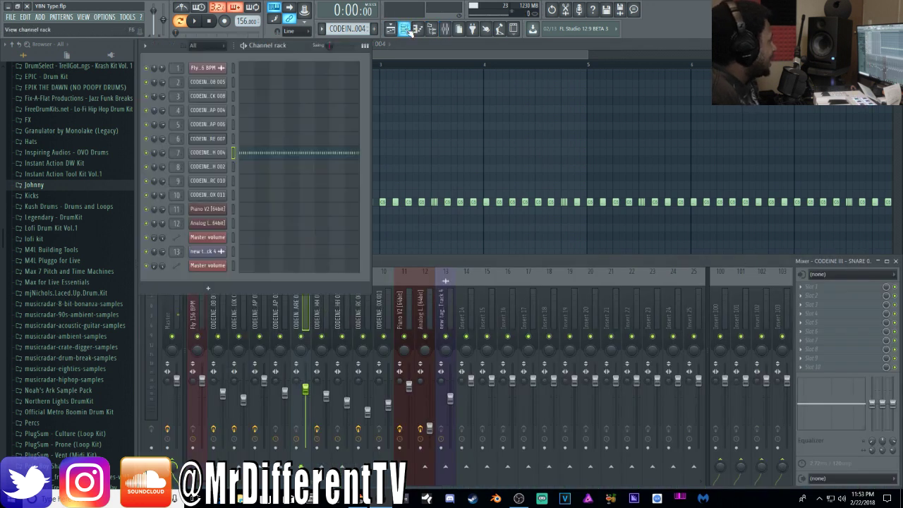
click(210, 154)
double_click(455, 164)
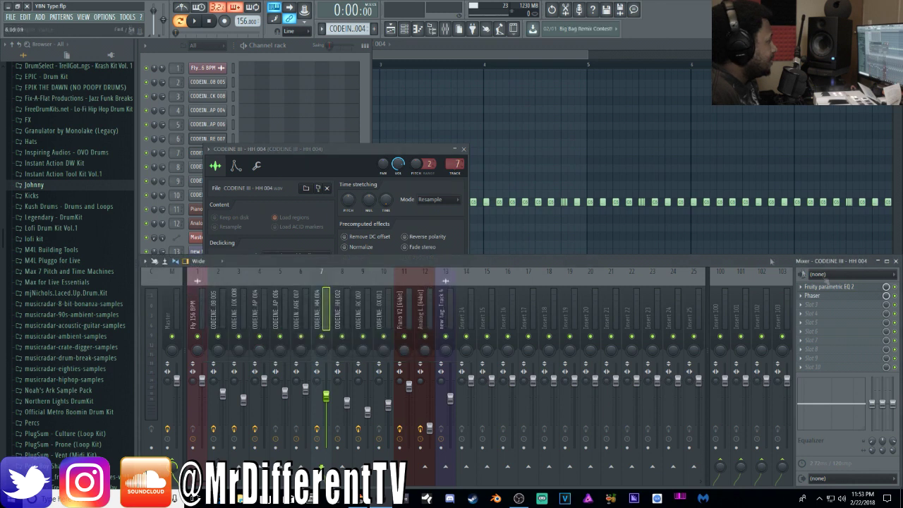
click(846, 287)
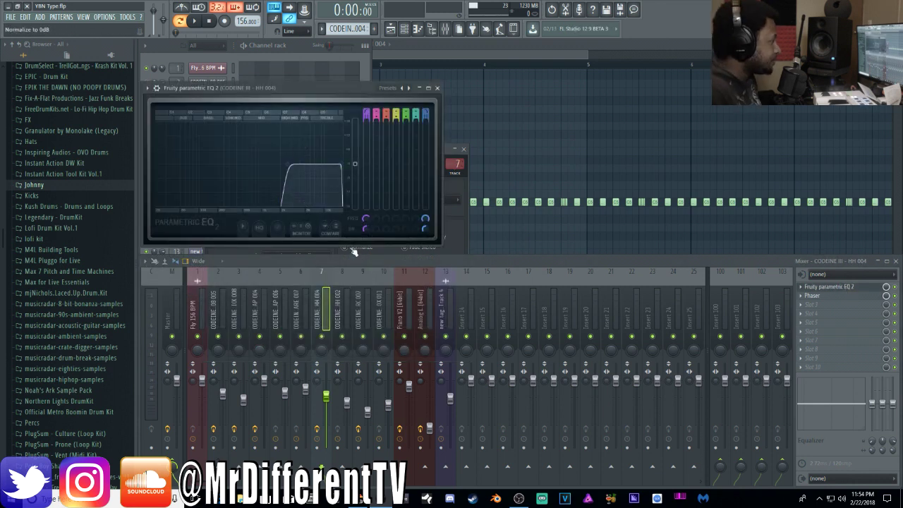
click(839, 299)
drag(421, 112, 492, 114)
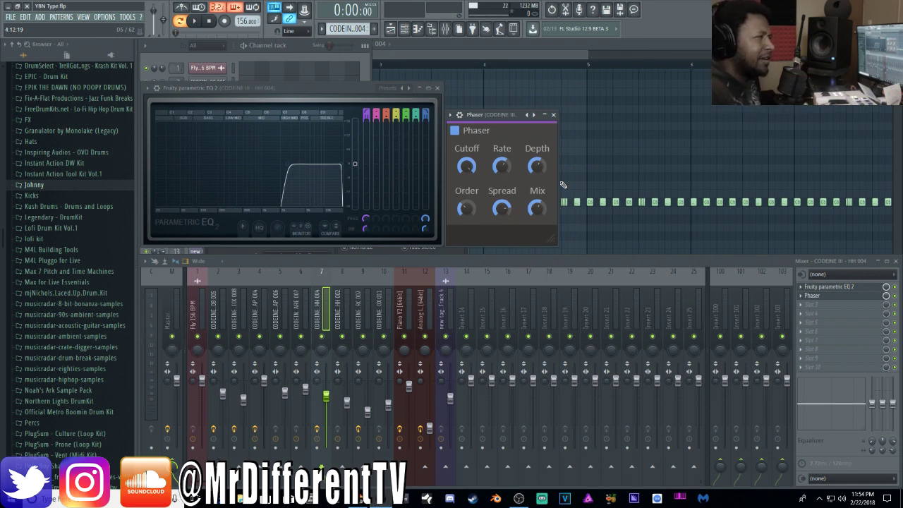
Add Gross Beat to the third effect slot of the HH 004 mixer track and load its Flanging preset
click(820, 304)
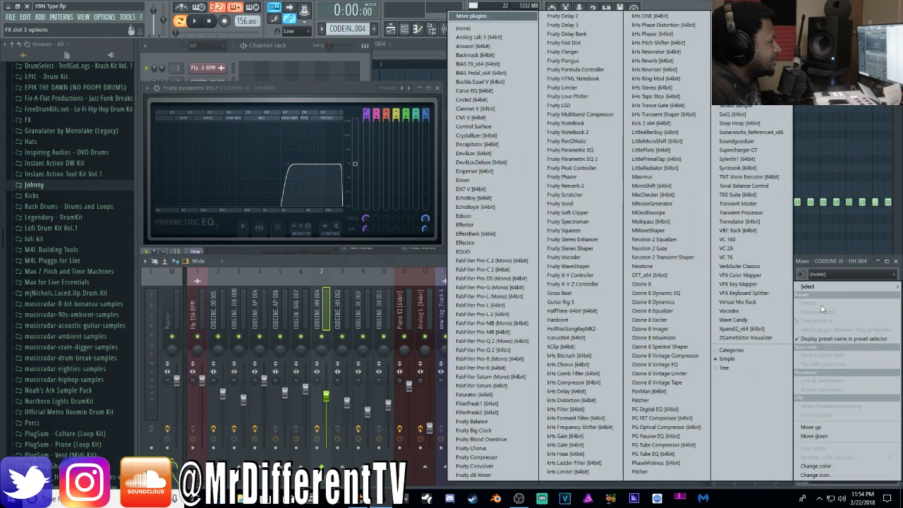
click(559, 293)
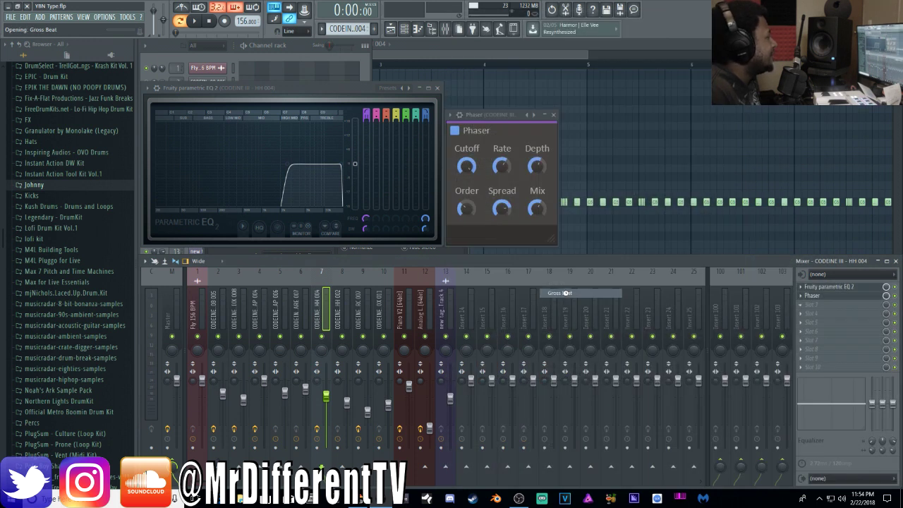
click(526, 112)
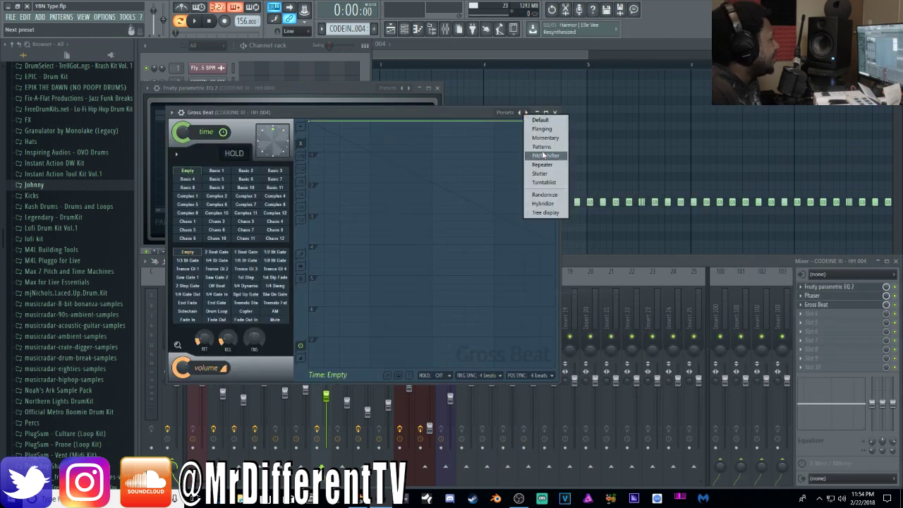
click(541, 128)
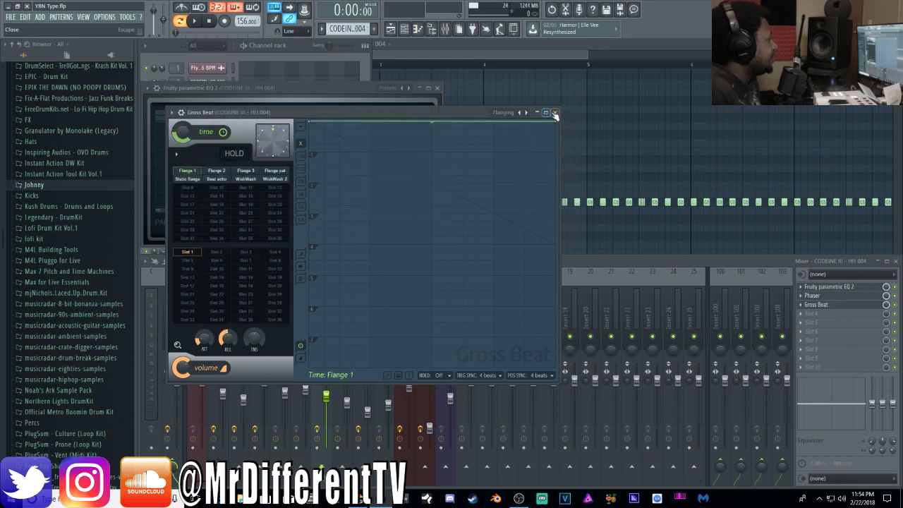
Play the hi-hats with Gross Beat's time slot set to Flange 2, then stop playback and close the effect windows
key(space)
click(217, 170)
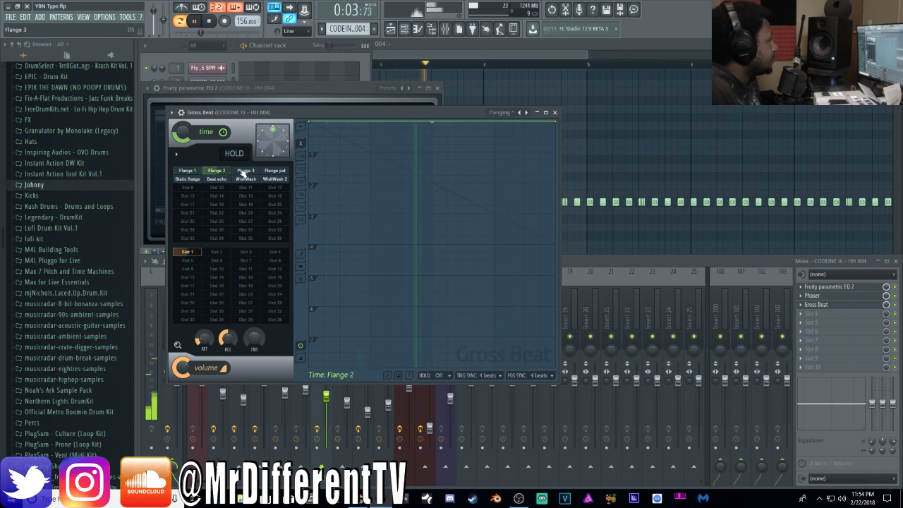
click(554, 113)
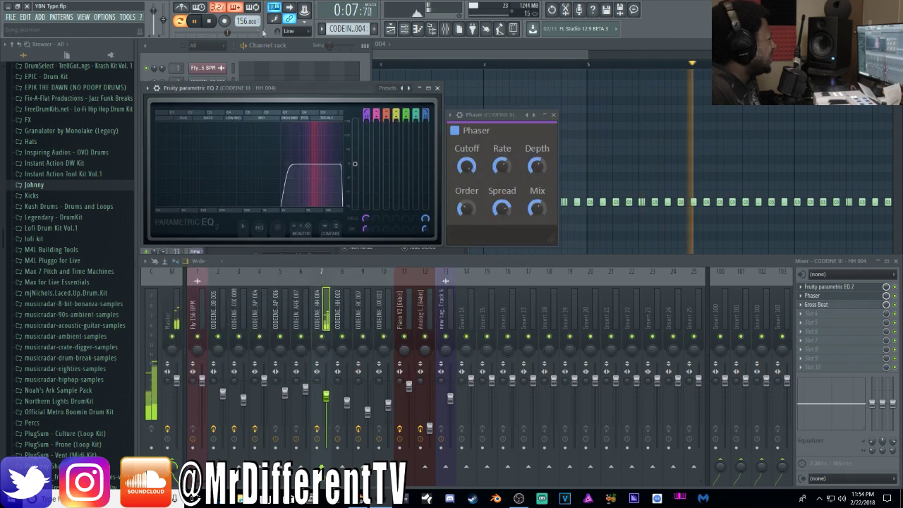
key(space)
click(552, 115)
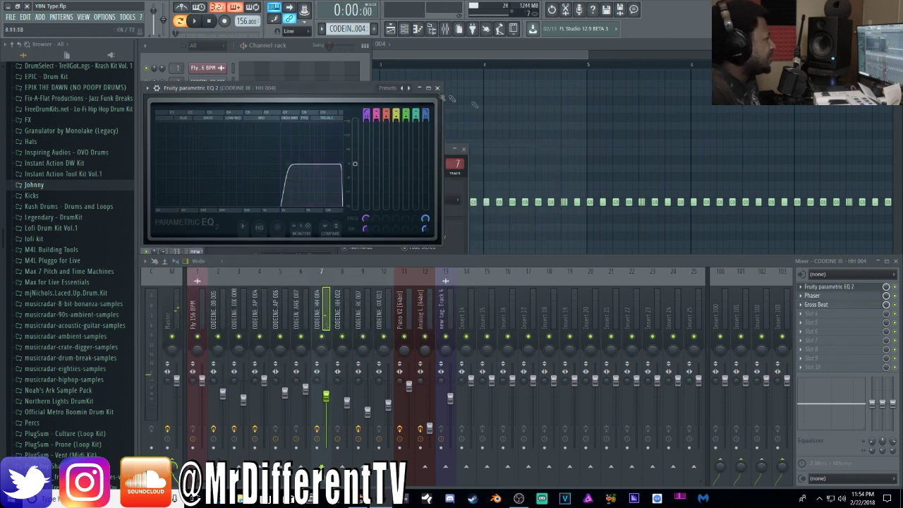
click(437, 87)
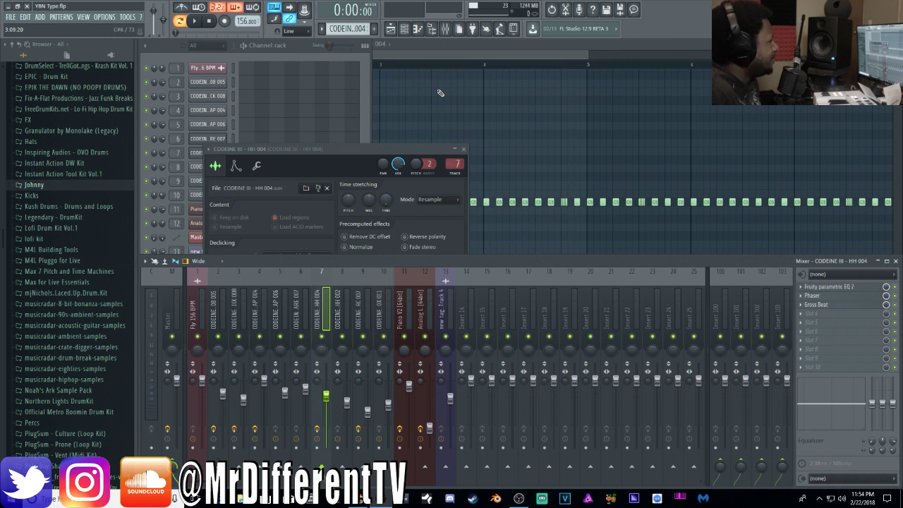
click(367, 86)
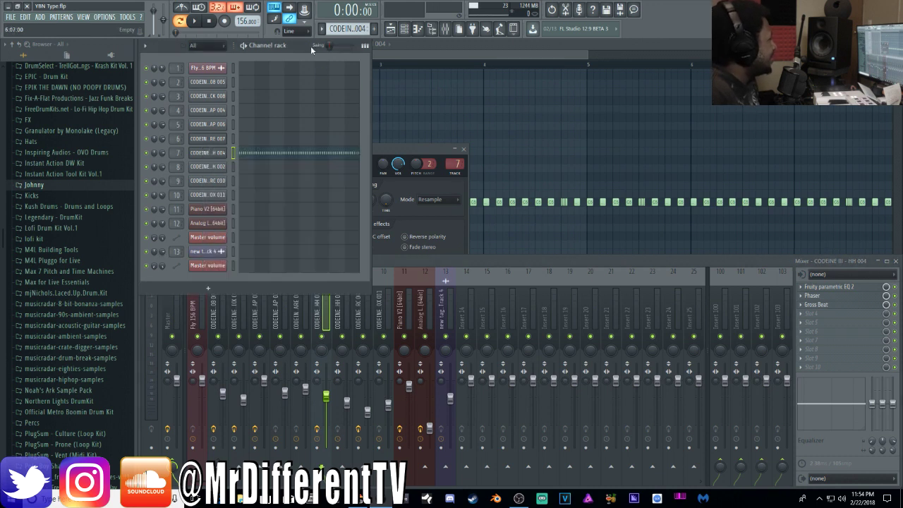
Switch to the HH 002 pattern, view its notes in the piano roll and audition the sample in its channel settings
scroll(344, 29, down, 1)
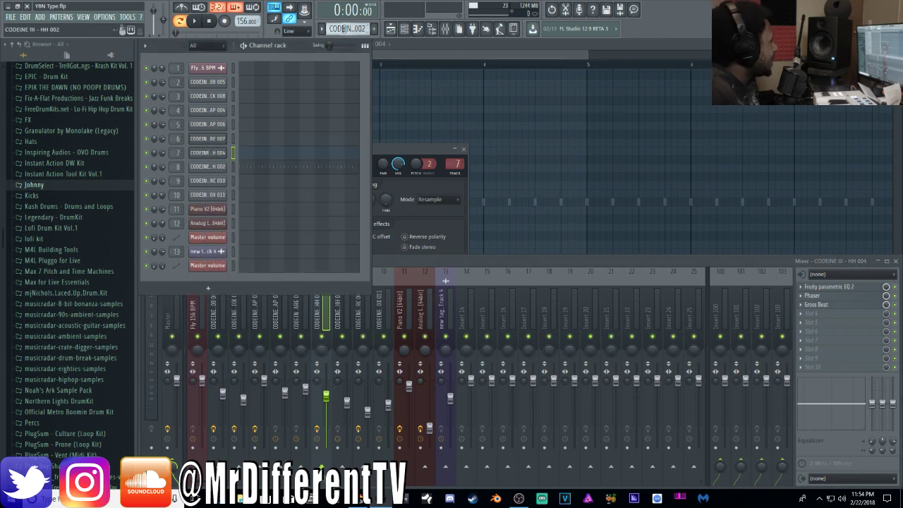
click(251, 169)
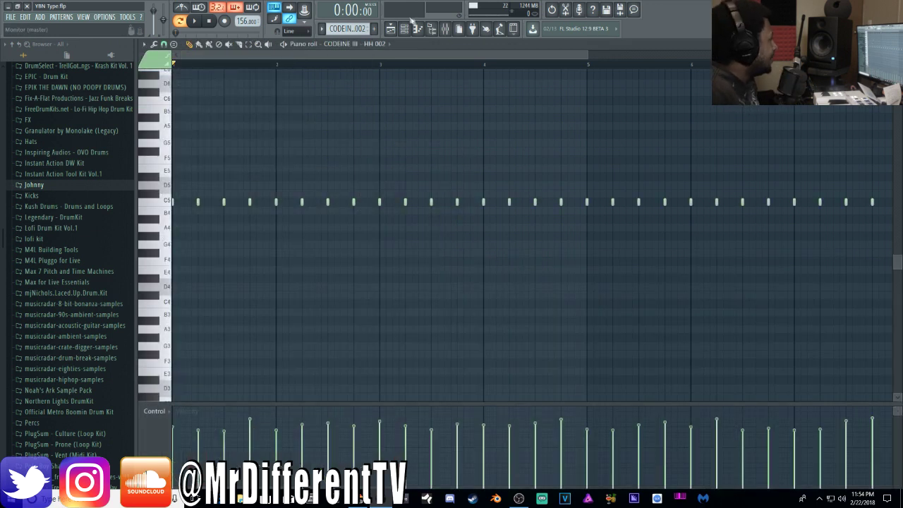
click(404, 28)
click(207, 166)
click(278, 337)
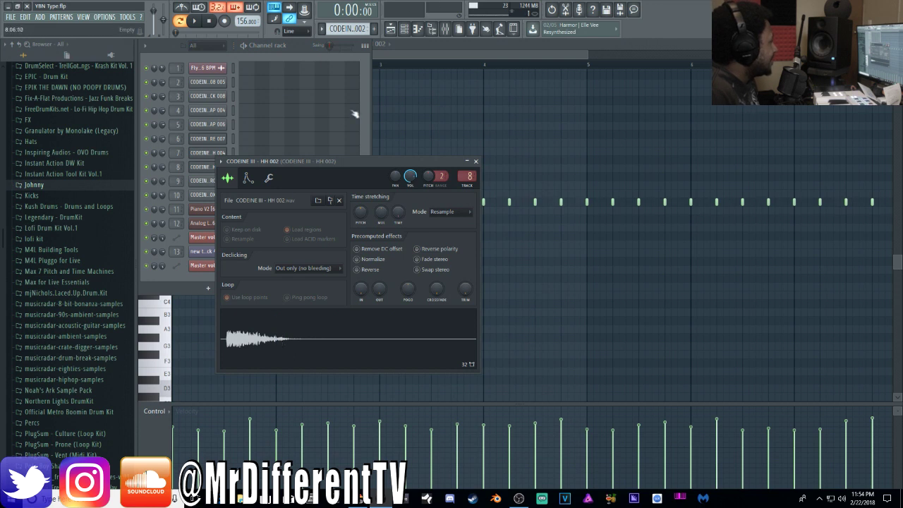
Isolate the HH 004 track in the playlist and play it from bar 33
click(390, 29)
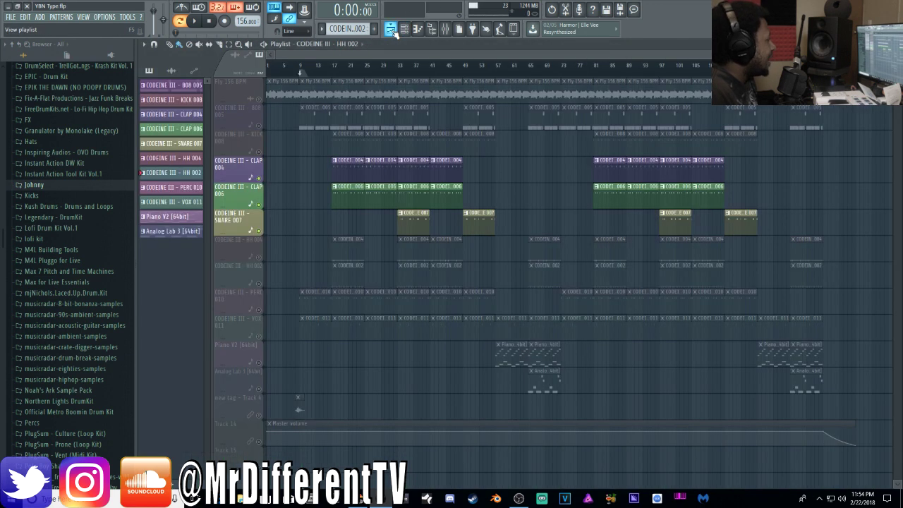
click(398, 71)
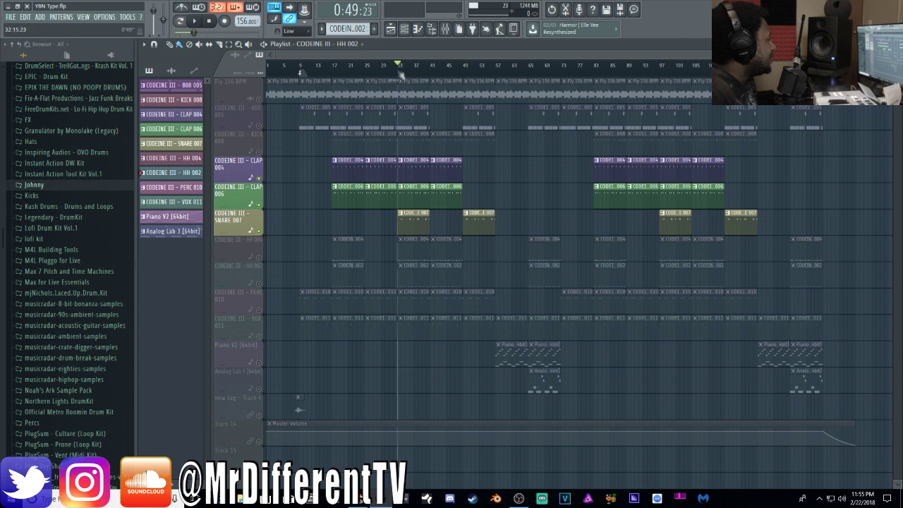
right_click(258, 256)
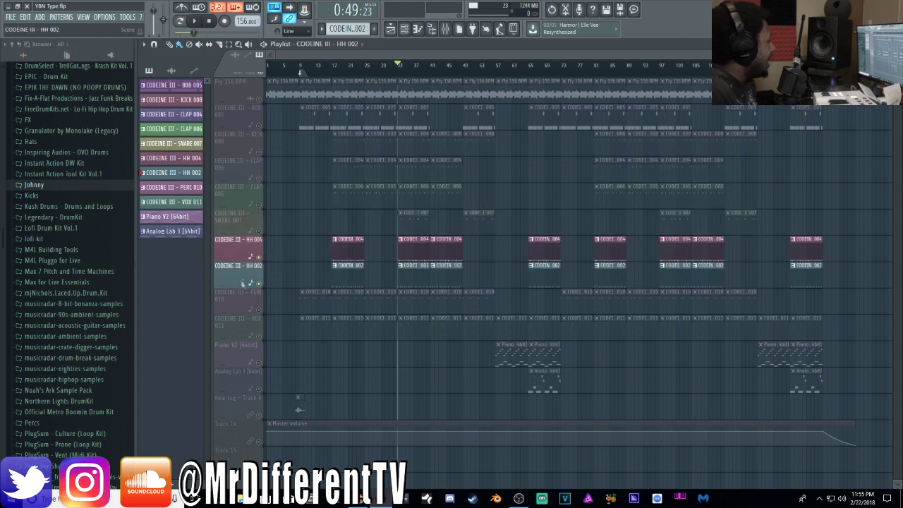
click(194, 21)
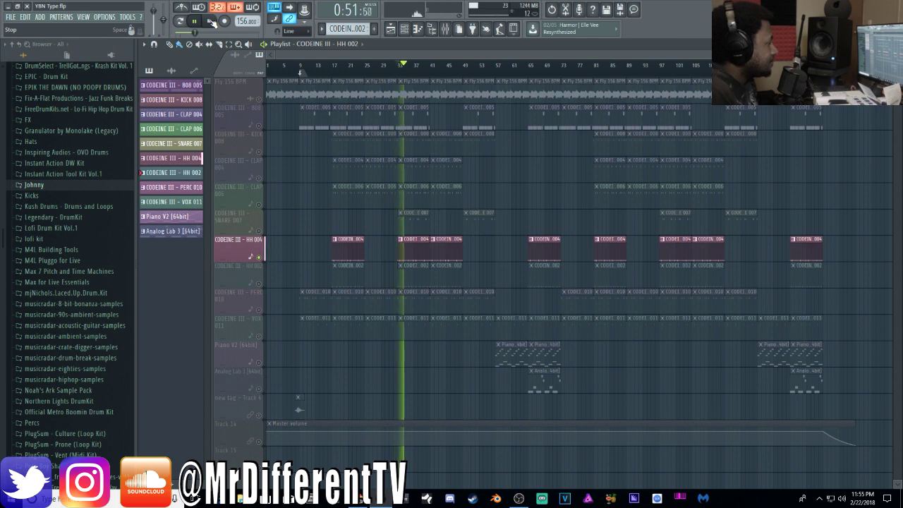
click(210, 21)
Unmute the HH 002 playlist track and play both hi-hat tracks together
click(259, 282)
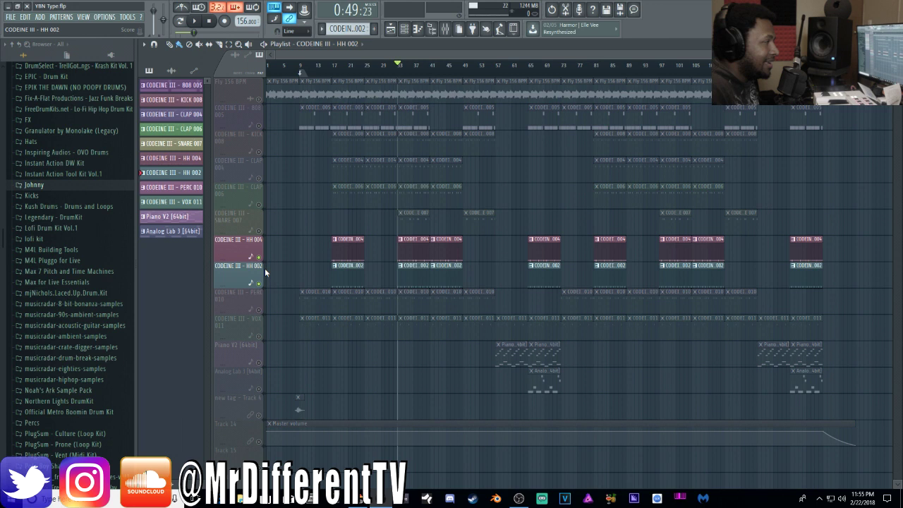
click(195, 24)
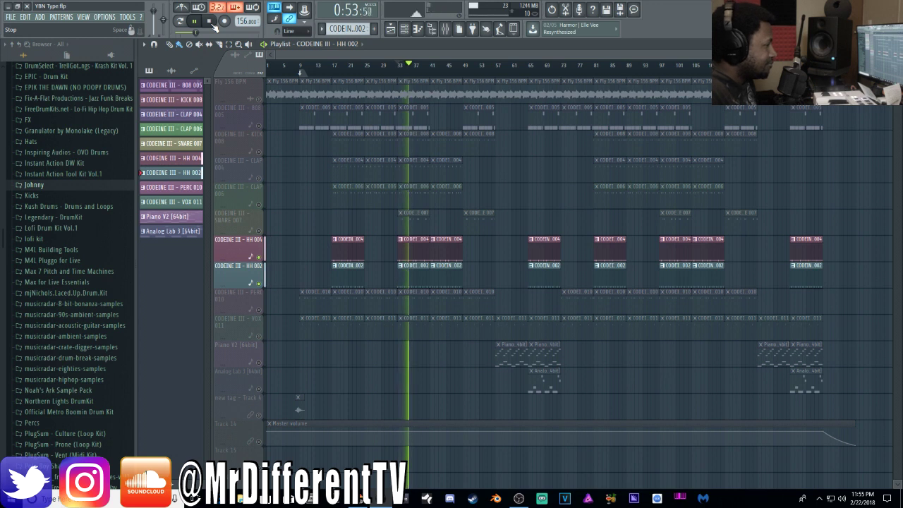
click(213, 24)
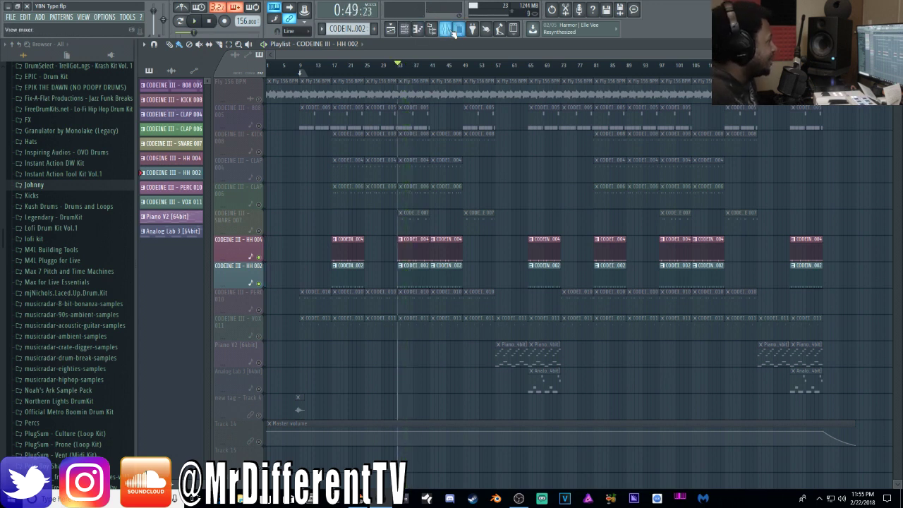
Open the PERC 010 channel's sample settings, audition its waveform and show its assigned mixer track
click(432, 29)
click(418, 29)
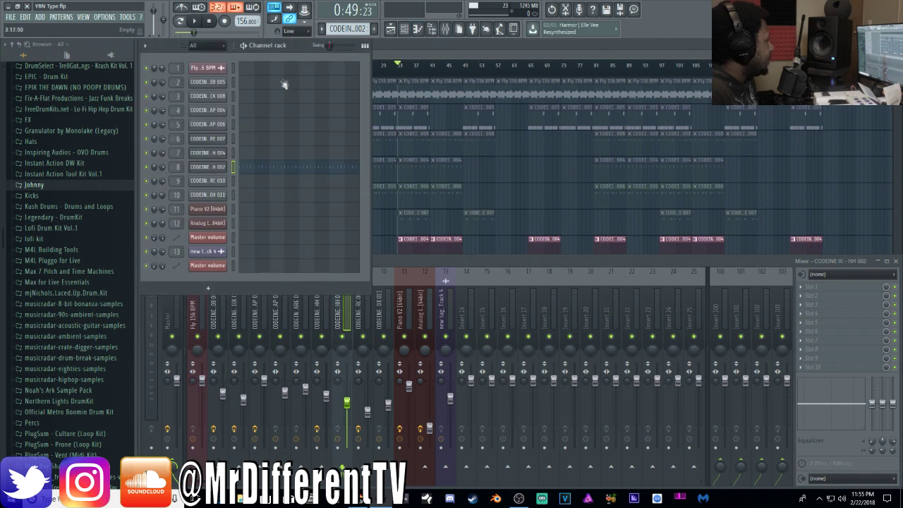
click(207, 181)
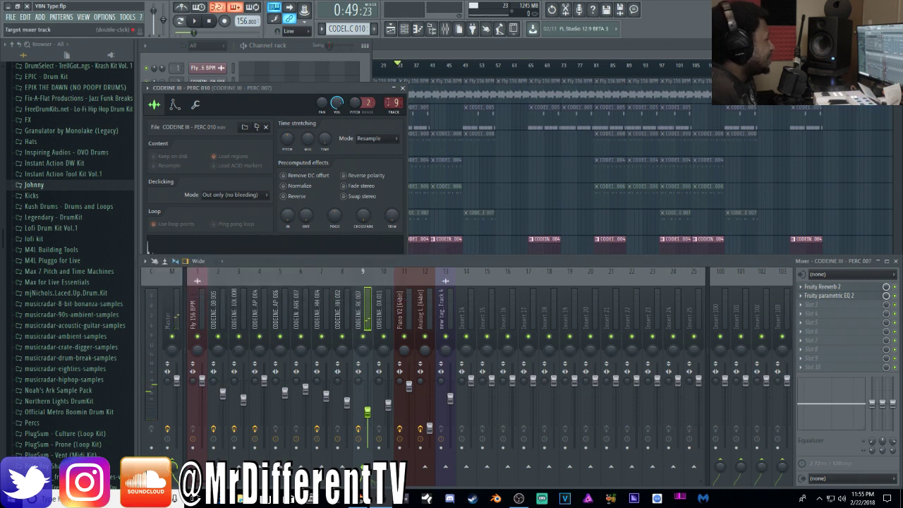
click(292, 251)
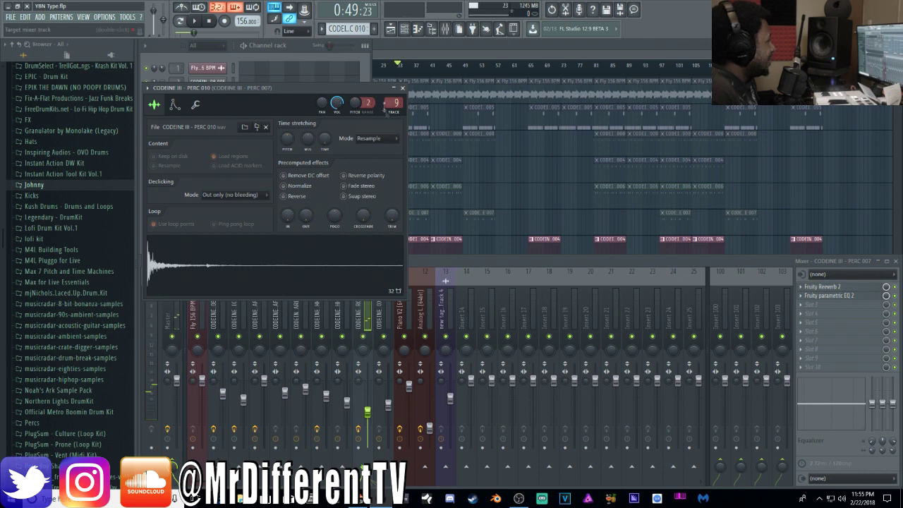
double_click(394, 104)
Examine the Fruity Reeverb 2 and Fruity Parametric EQ 2 effects on the percussion's mixer track, then close the windows
click(846, 287)
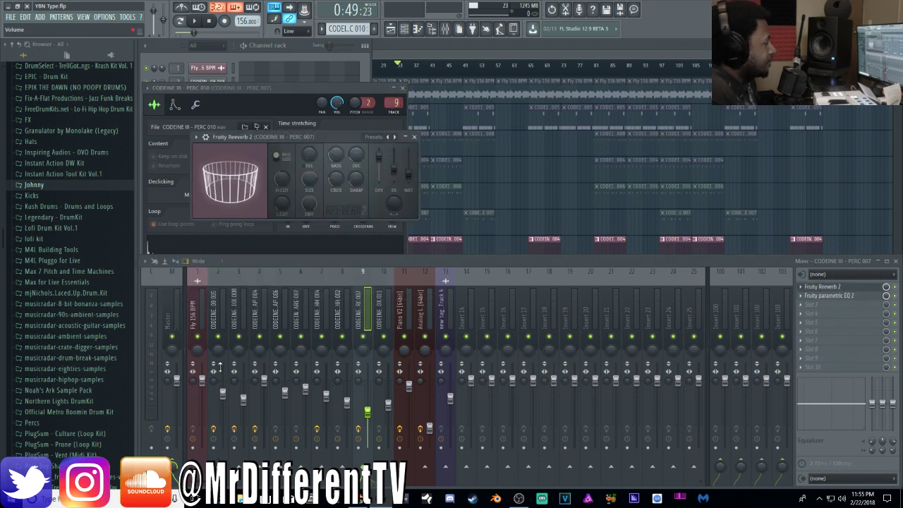
click(821, 287)
click(840, 295)
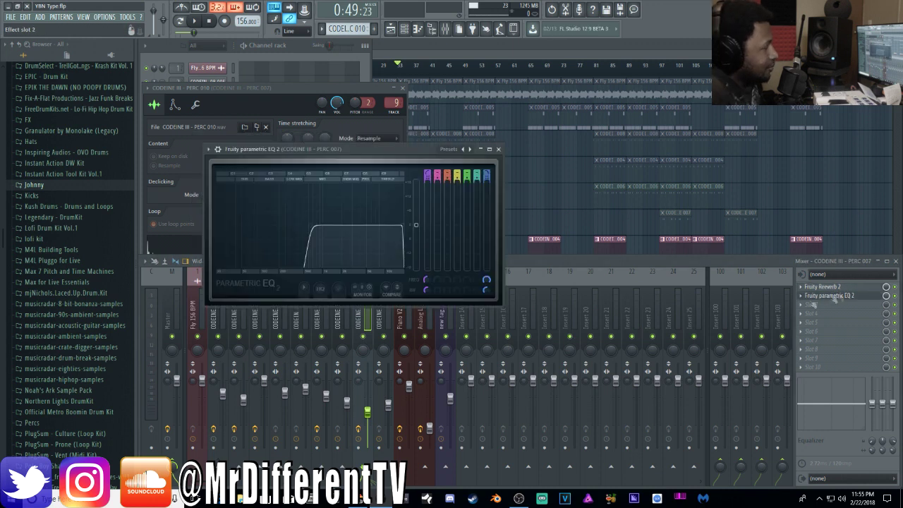
click(498, 149)
click(402, 88)
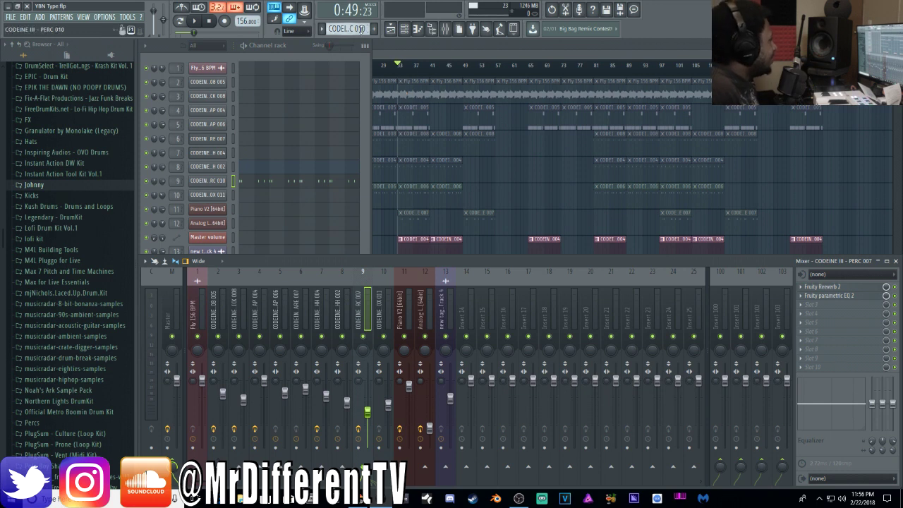
View the VOX 011 pattern in the piano roll and open its channel's sample settings
click(277, 197)
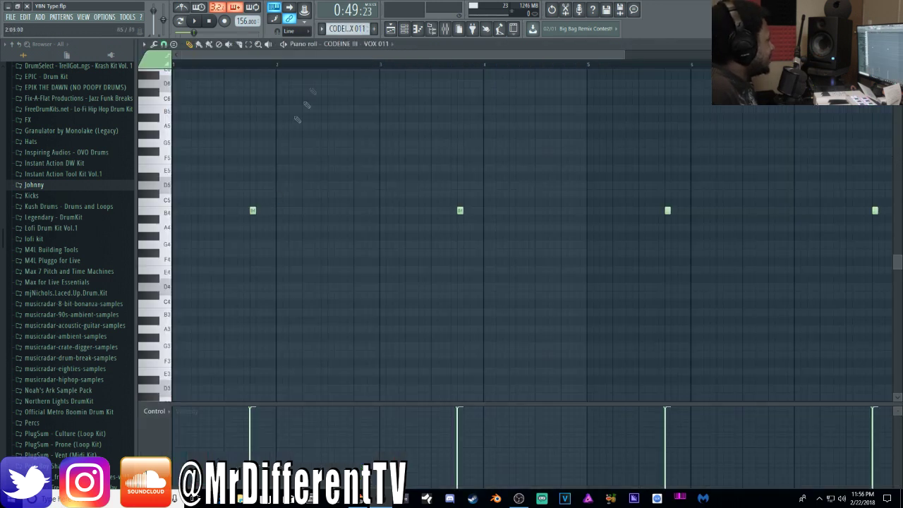
click(404, 28)
click(220, 204)
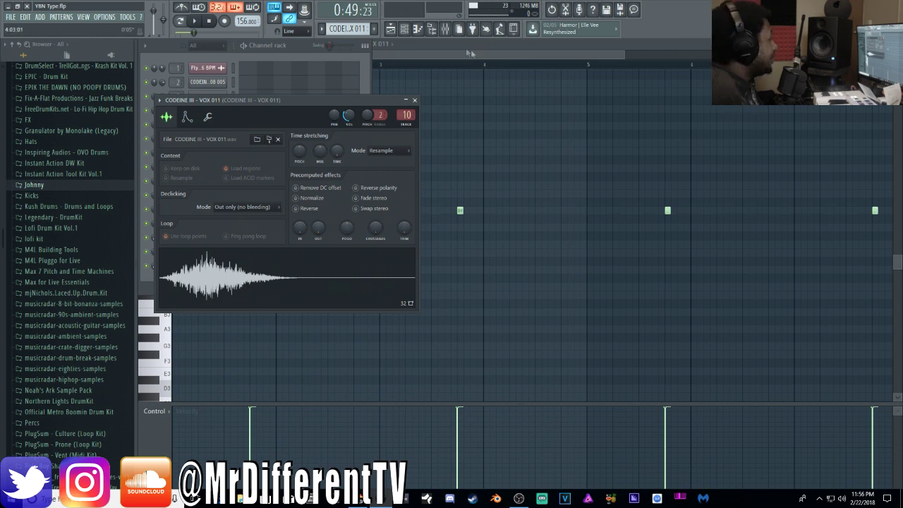
Unmute the 808 005, Kick 008, Clap 004, Clap 006 and Snare 007 tracks in the playlist
key(F5)
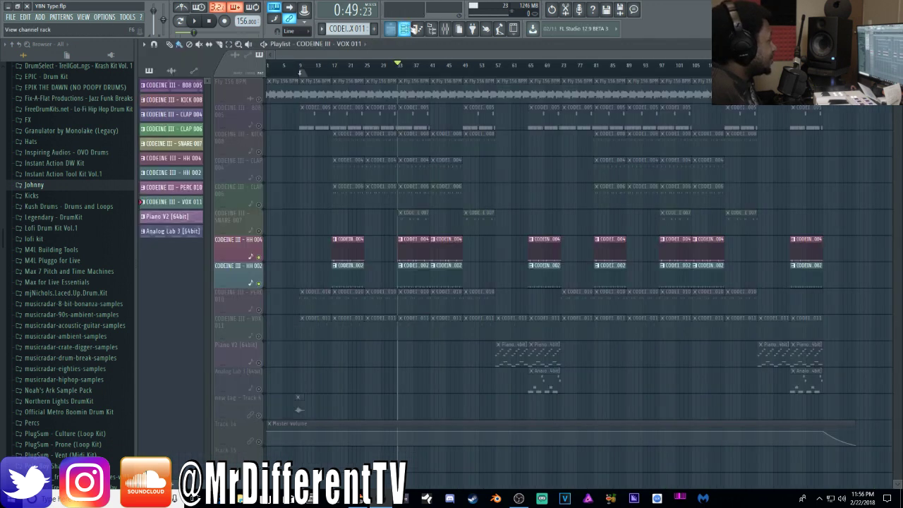
click(258, 125)
click(258, 151)
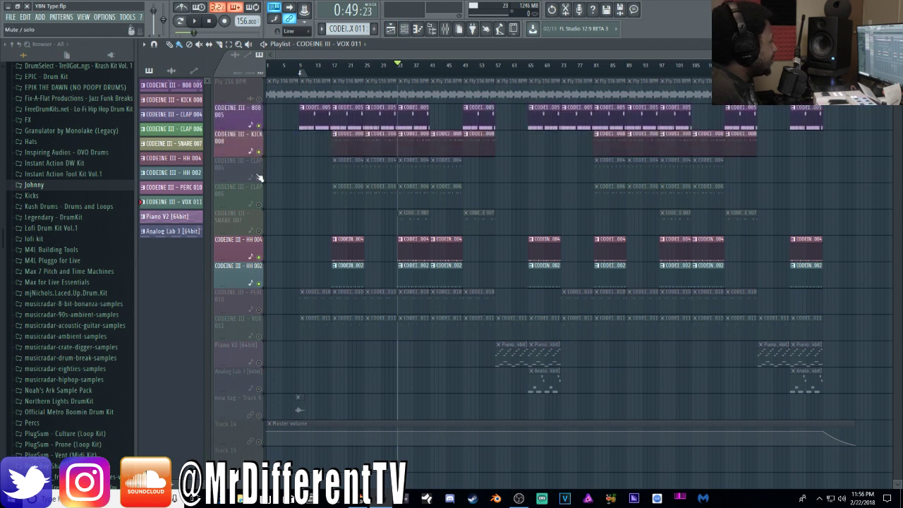
click(258, 178)
click(258, 204)
click(258, 229)
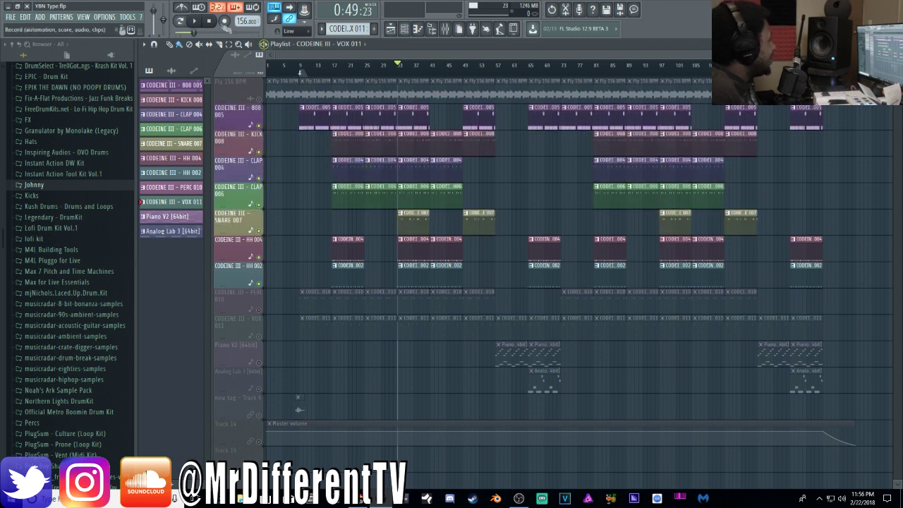
Unmute the PERC 010 and VOX 011 tracks during song playback from bar 33, replay the section and stop
click(196, 22)
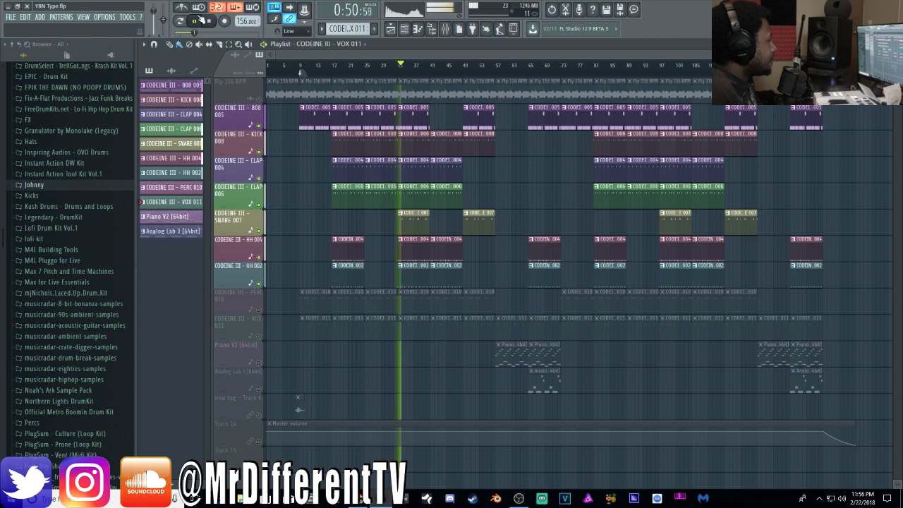
click(258, 309)
click(258, 335)
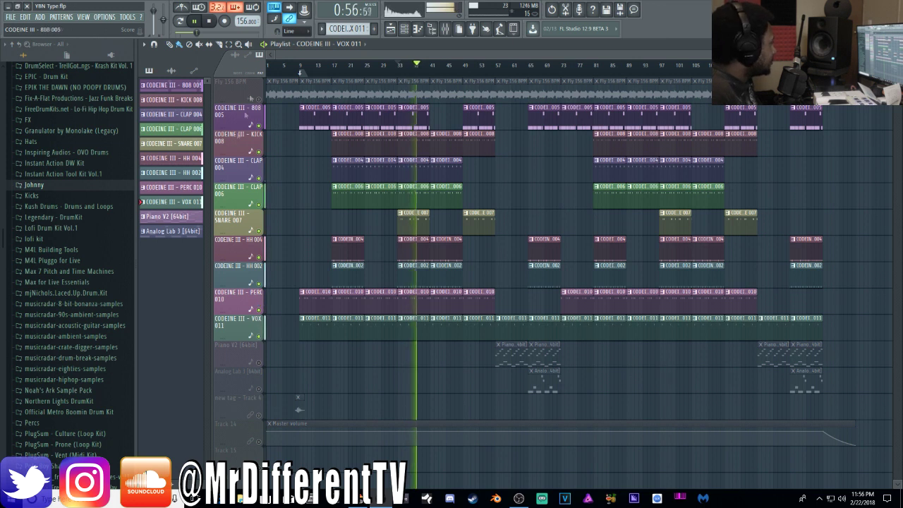
click(210, 22)
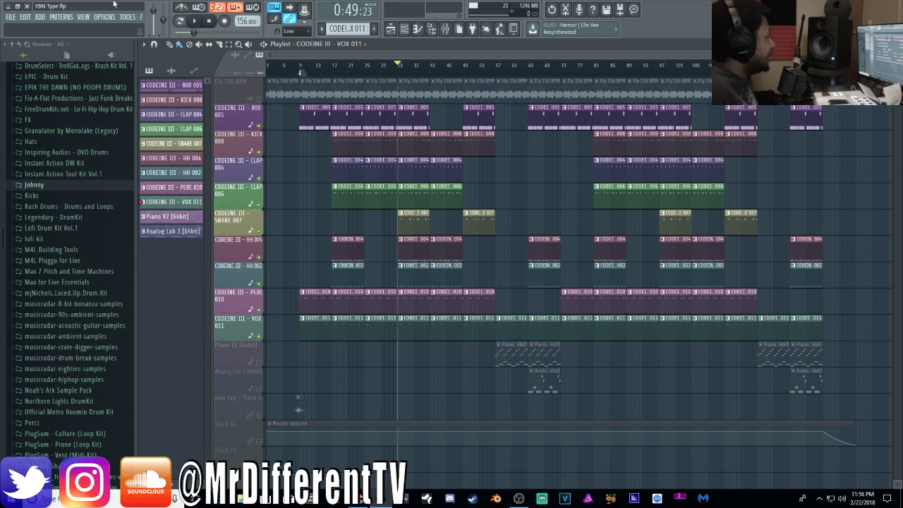
click(196, 21)
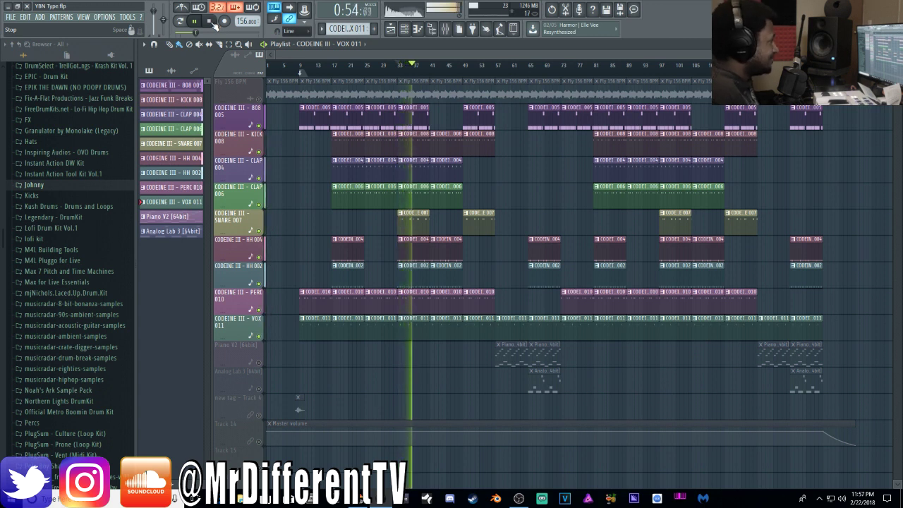
click(210, 22)
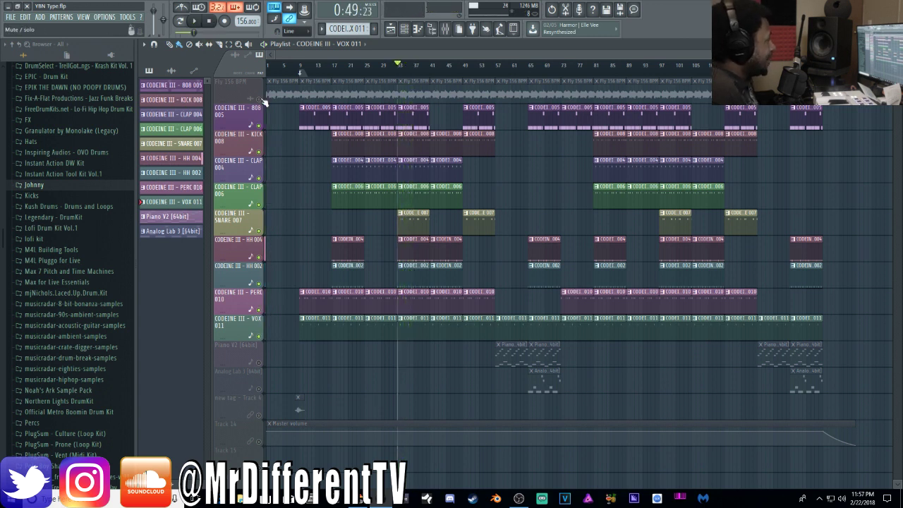
Unmute the Fly 156 BPM melody track in the playlist and play the arrangement with it, then stop
click(251, 99)
click(197, 25)
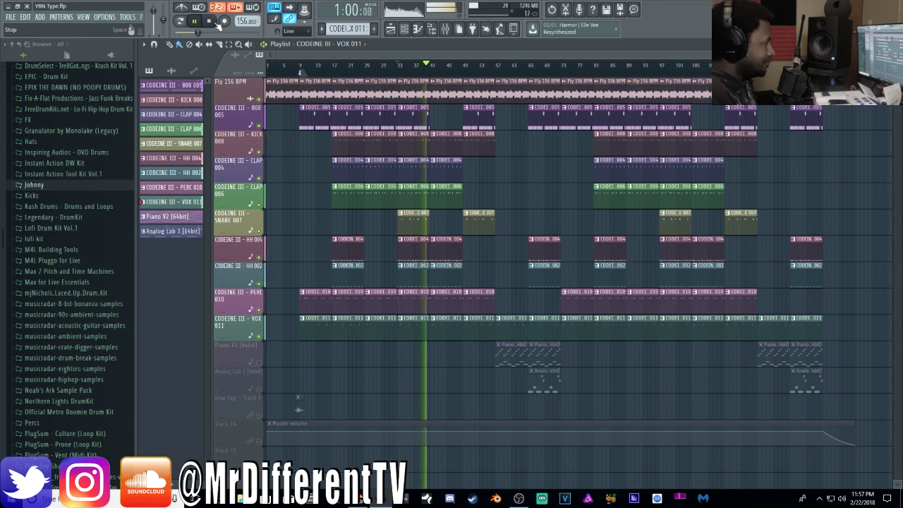
click(219, 22)
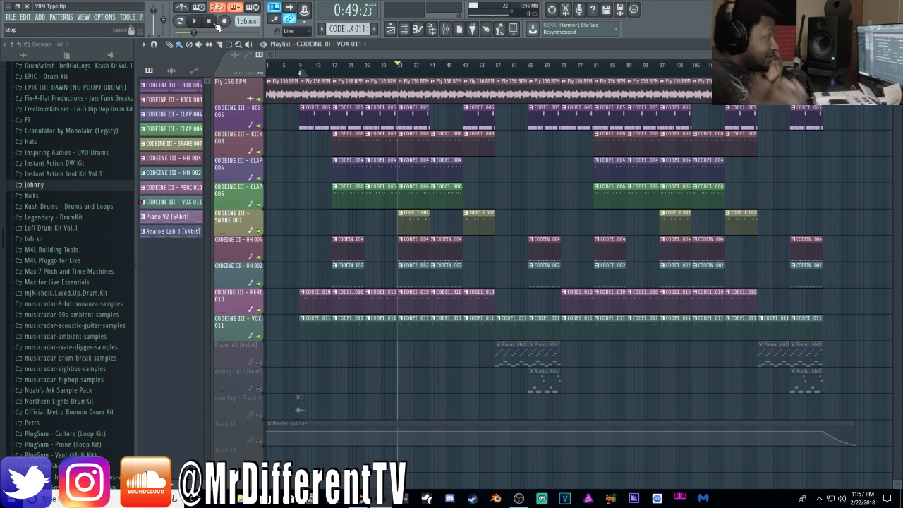
Select the Piano V2 pattern, switch playback to pattern mode and open the Piano V2 instrument from the channel rack
click(404, 29)
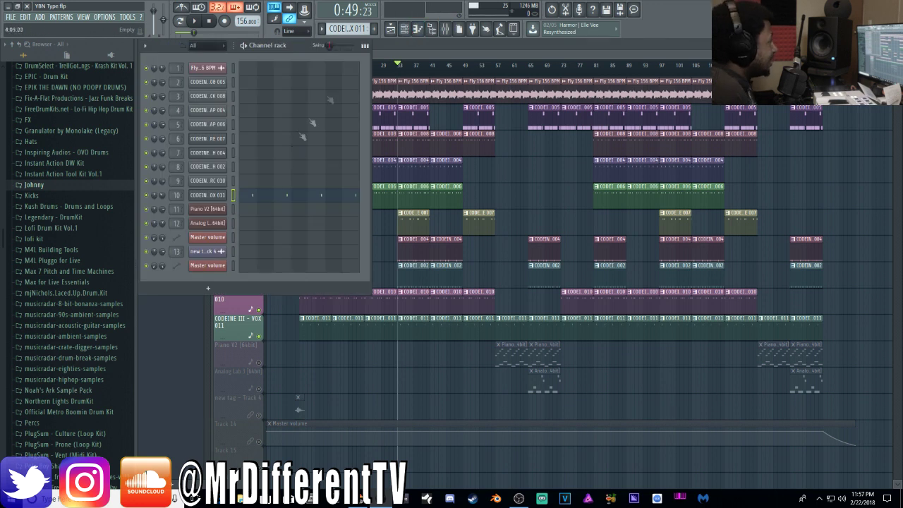
scroll(355, 29, down, 1)
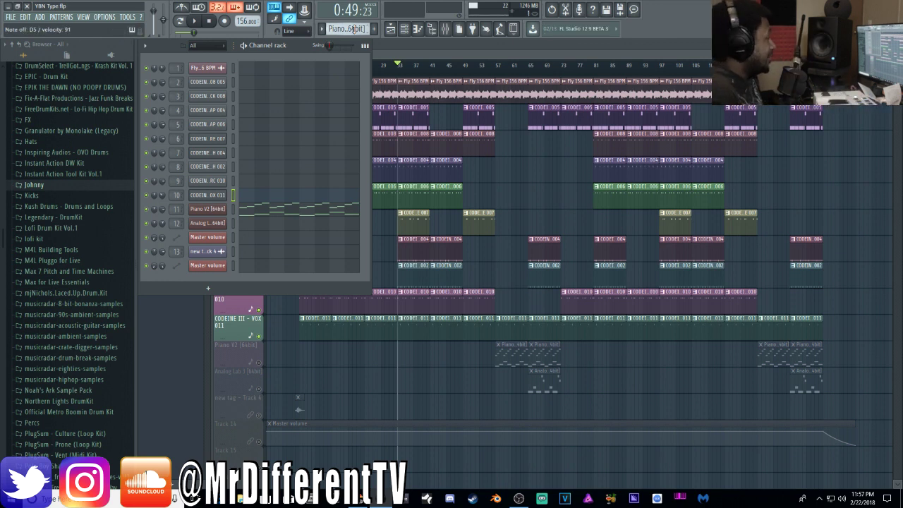
click(183, 22)
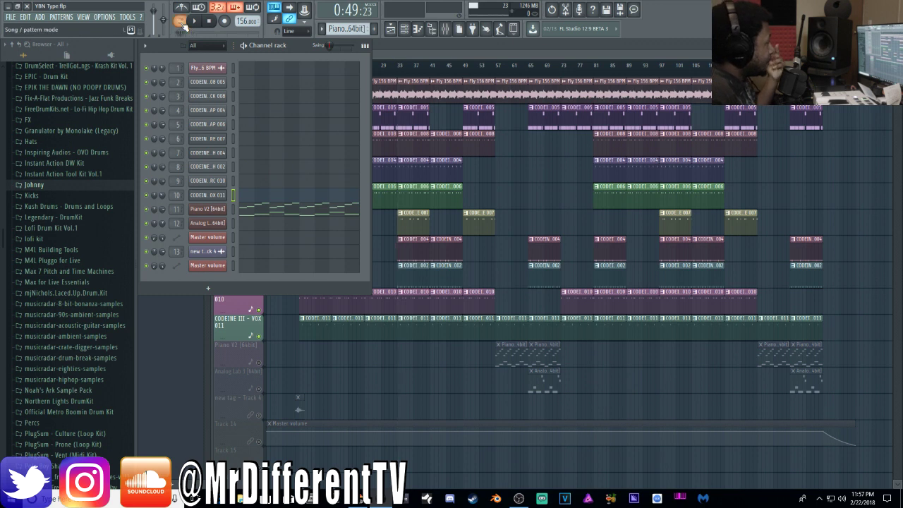
click(209, 210)
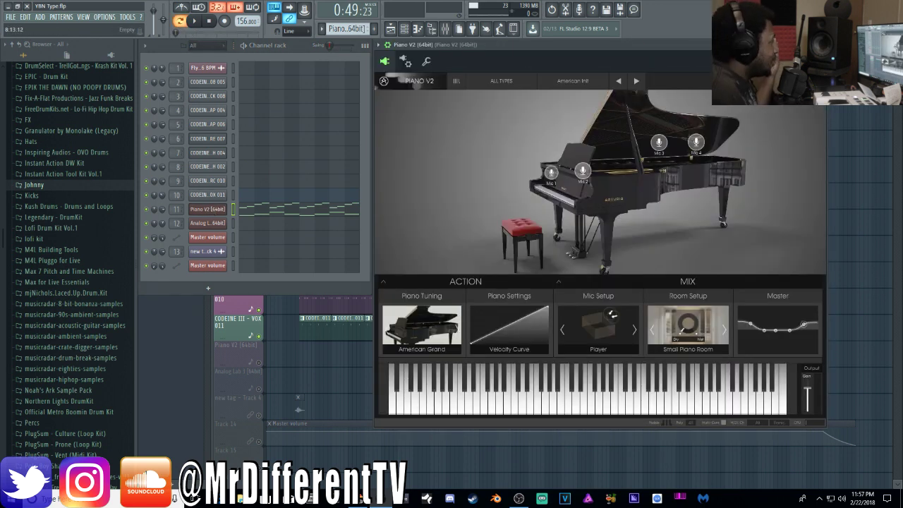
Examine the Delay and FabFilter Pro-R effects on the Piano V2 mixer track, then close both effect windows
double_click(811, 61)
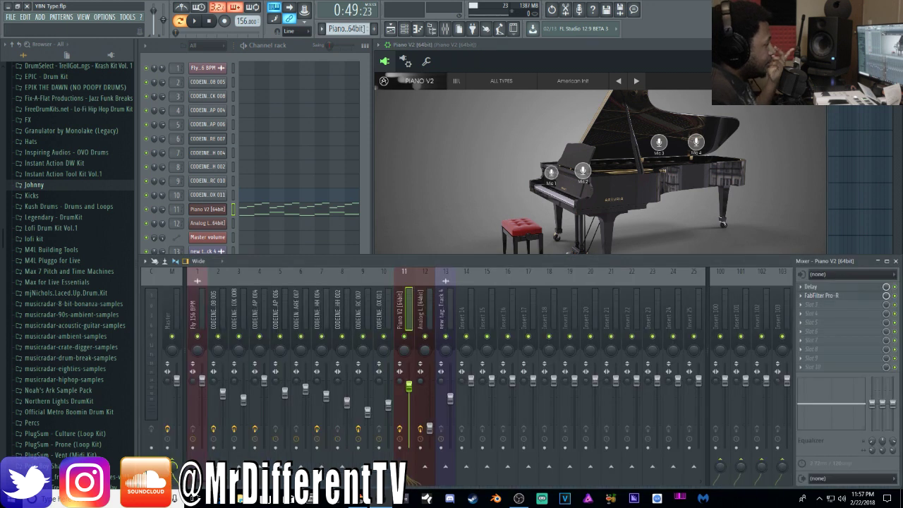
click(813, 288)
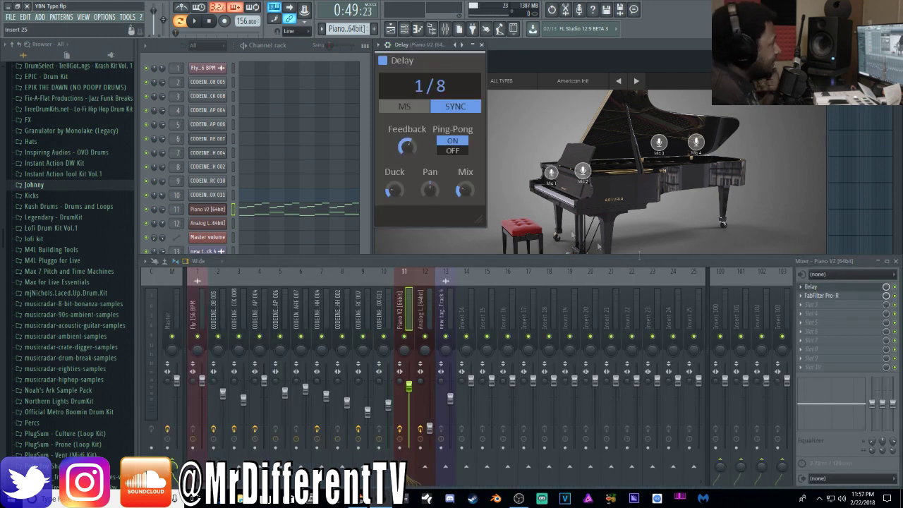
drag(425, 46, 424, 73)
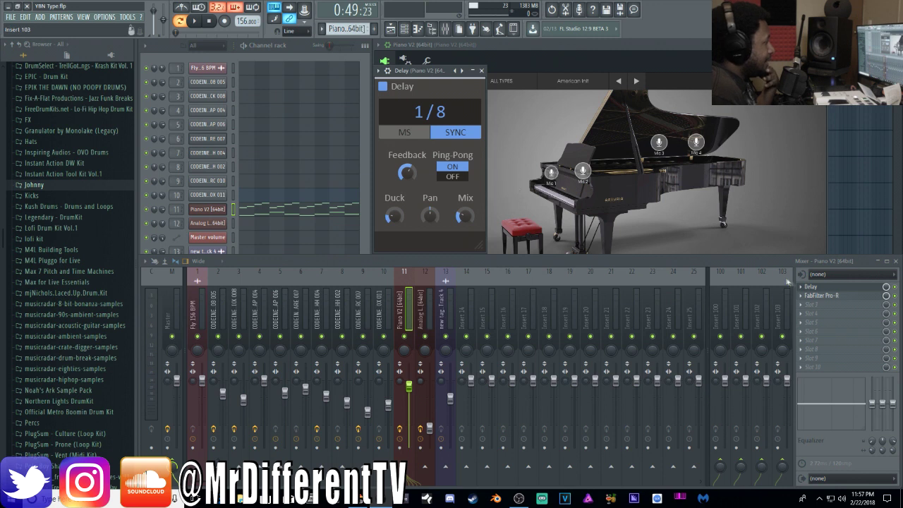
click(829, 297)
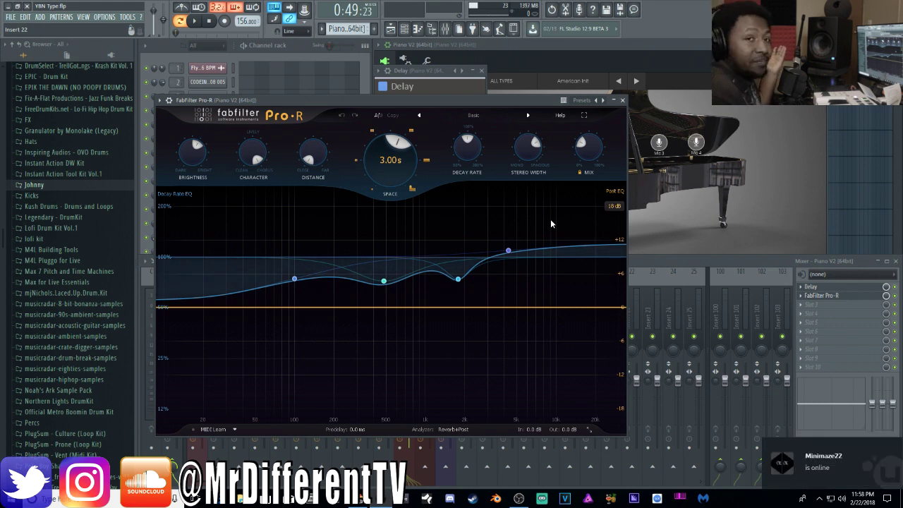
click(622, 99)
click(477, 72)
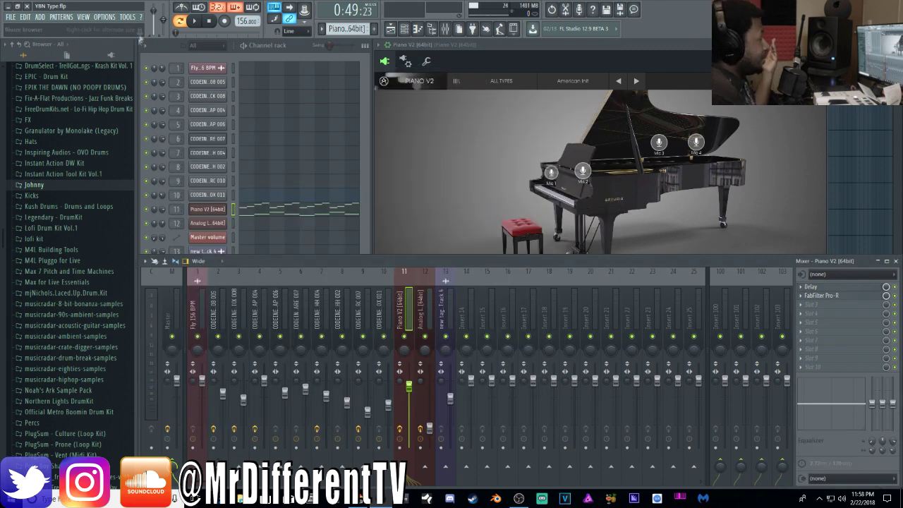
click(304, 206)
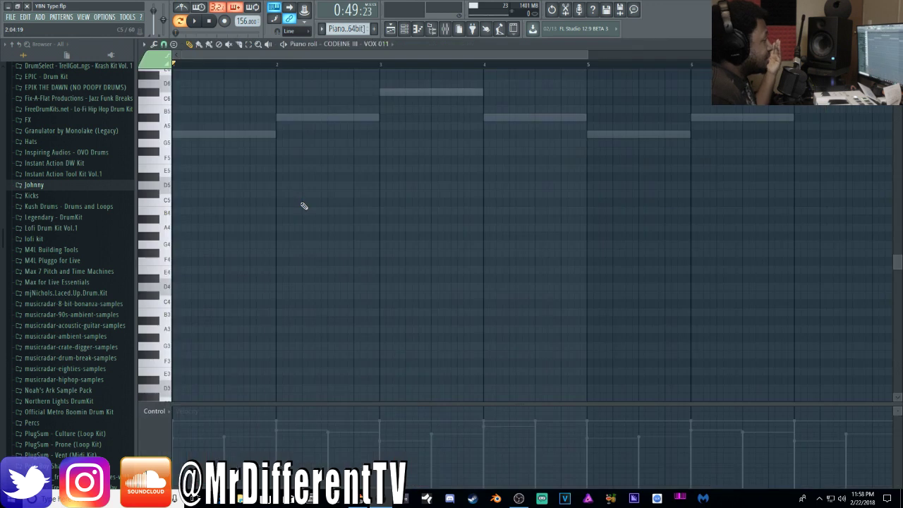
scroll(365, 190, up, 4)
scroll(367, 196, down, 2)
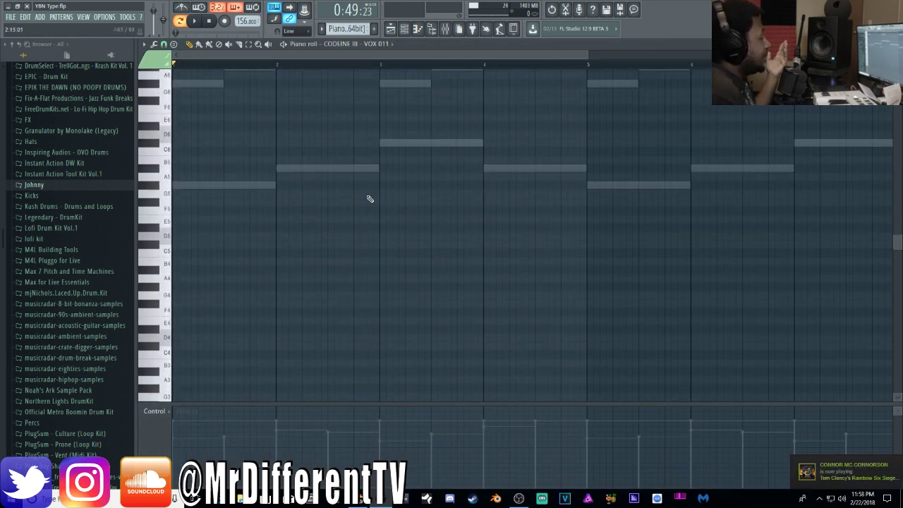
Open the Piano V2 channel's notes in the piano roll, play the pattern on its own and stop
click(417, 29)
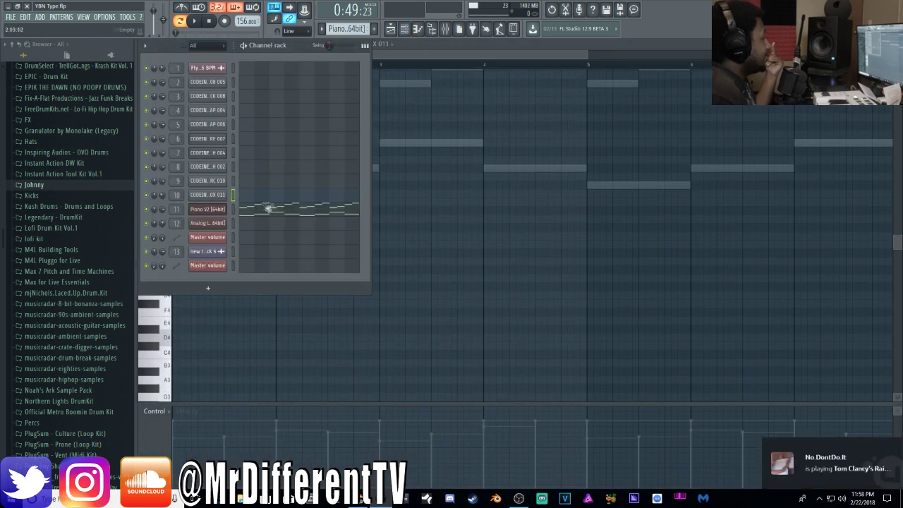
click(244, 211)
scroll(310, 88, up, 5)
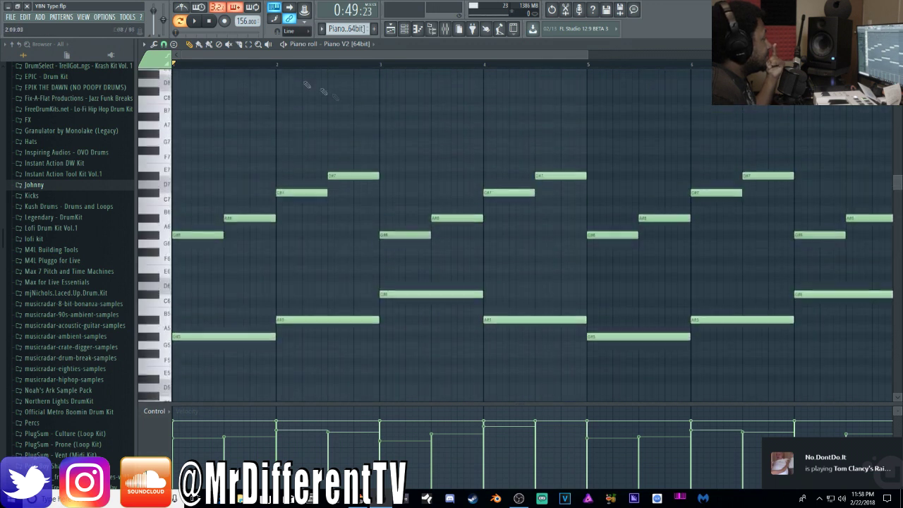
click(196, 22)
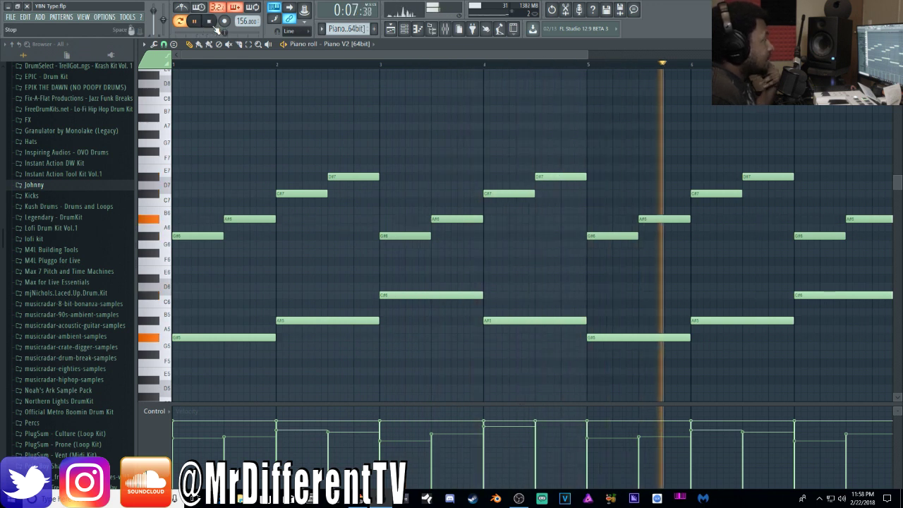
click(211, 22)
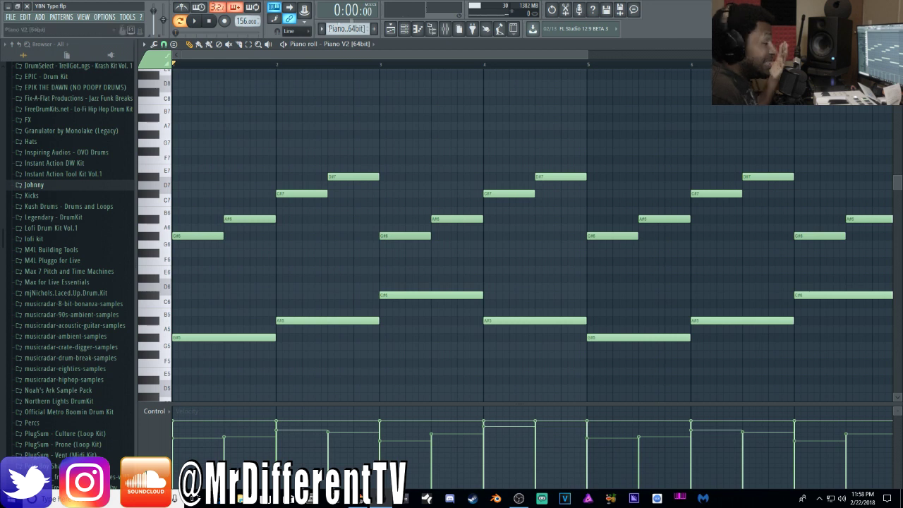
Unmute the Piano V2 track in the playlist and play the arrangement from bar 57, then stop
click(390, 29)
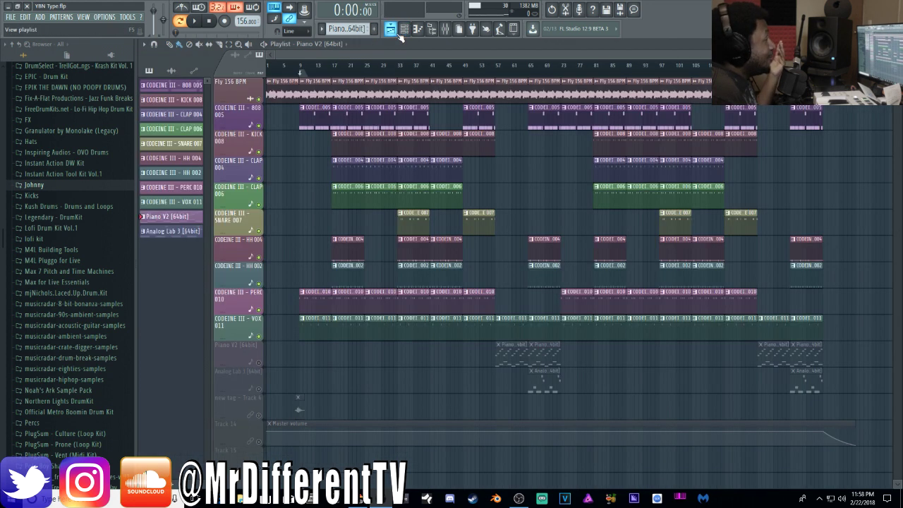
click(498, 74)
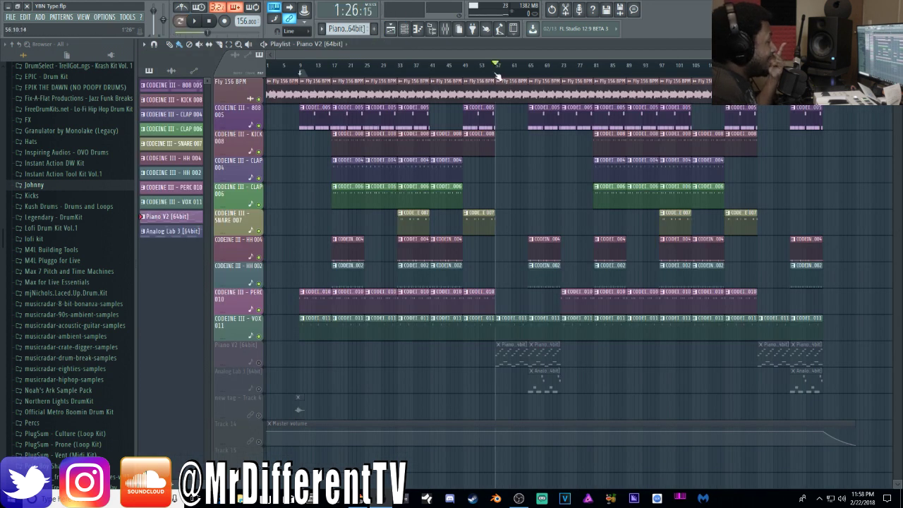
click(258, 364)
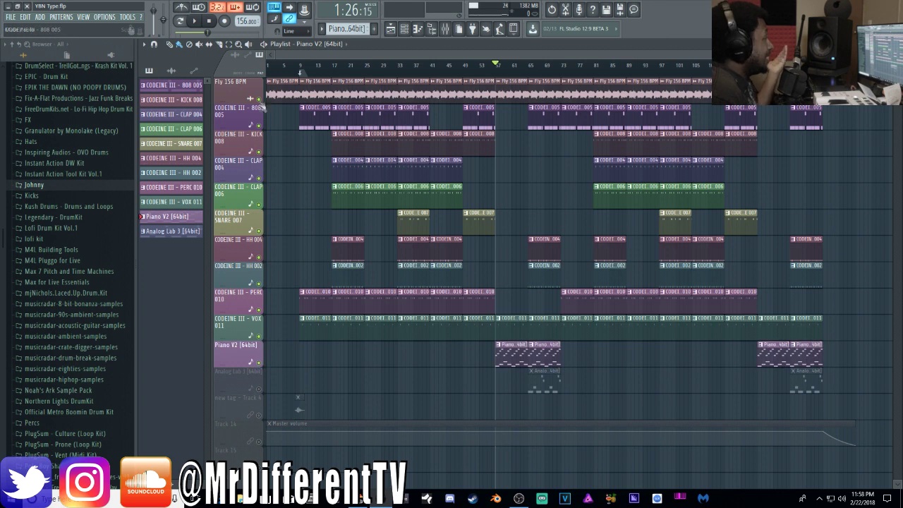
click(195, 21)
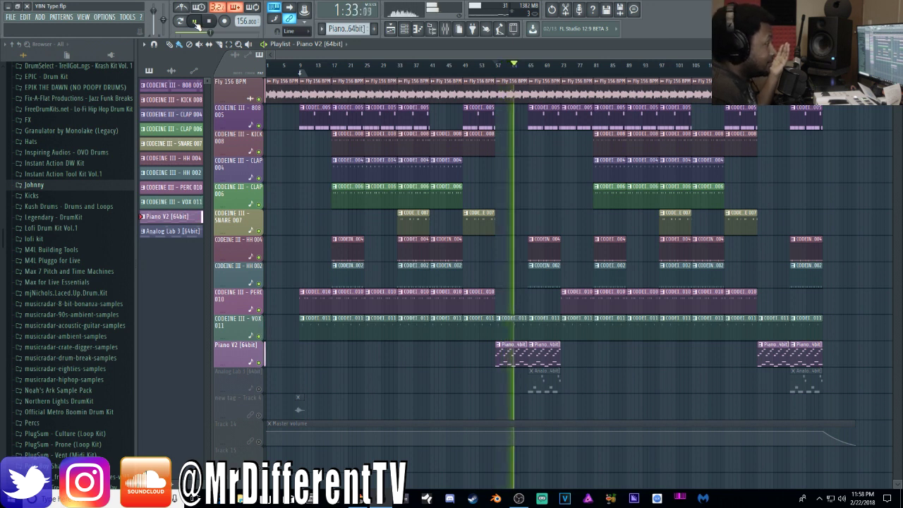
click(210, 22)
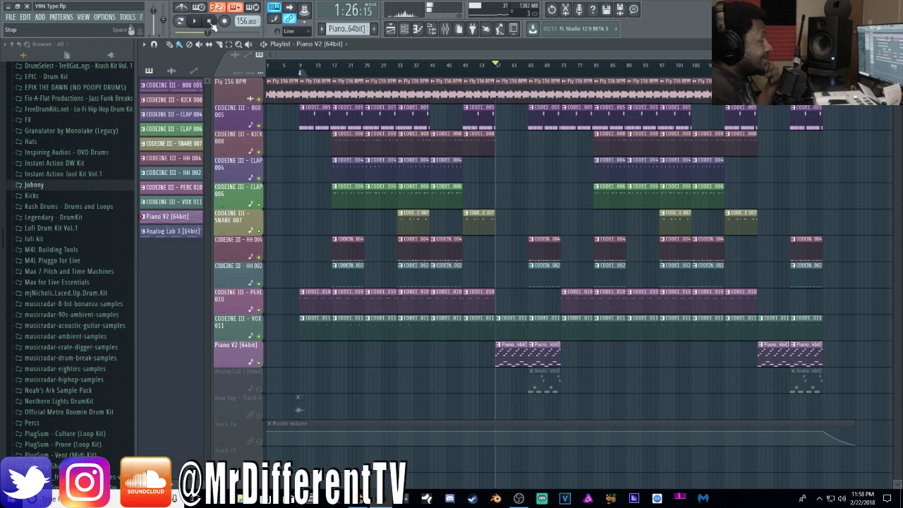
Set the song position to bar 65, then select the Analog Lab 3 pattern and open its instrument window beside the channel rack
click(531, 71)
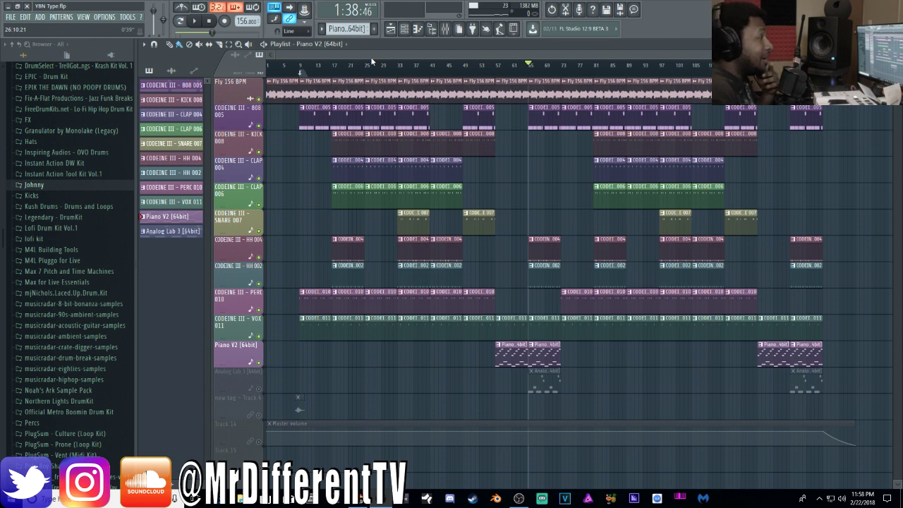
click(406, 30)
scroll(347, 29, down, 1)
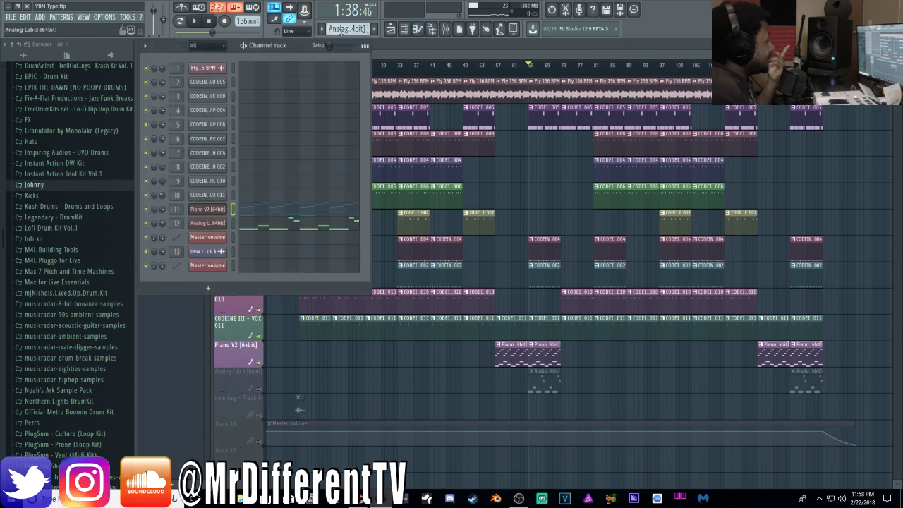
click(205, 223)
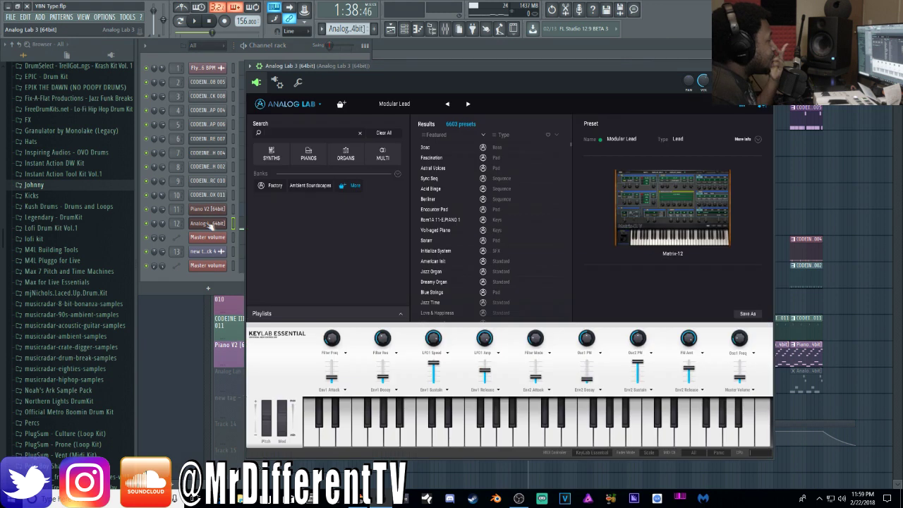
drag(378, 67, 507, 43)
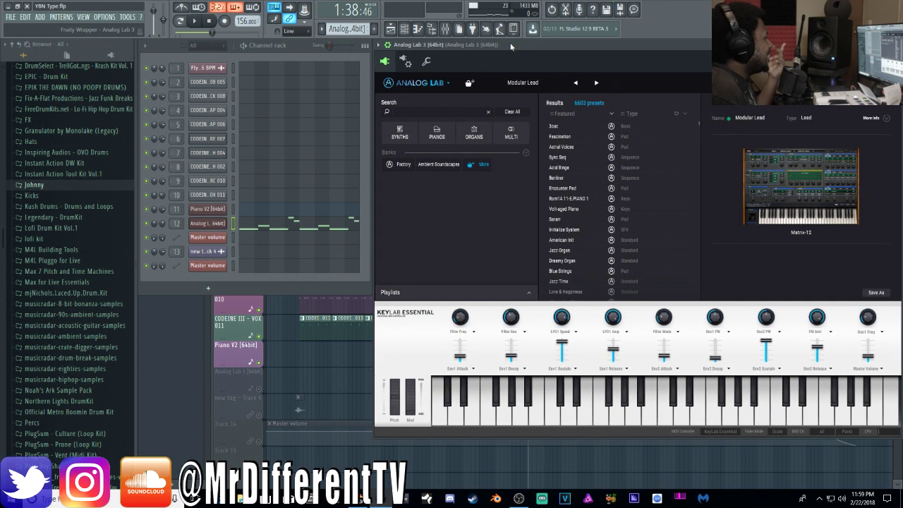
Play the Analog Lab 3 pattern by itself in pattern mode, then stop playback
click(180, 24)
click(180, 24)
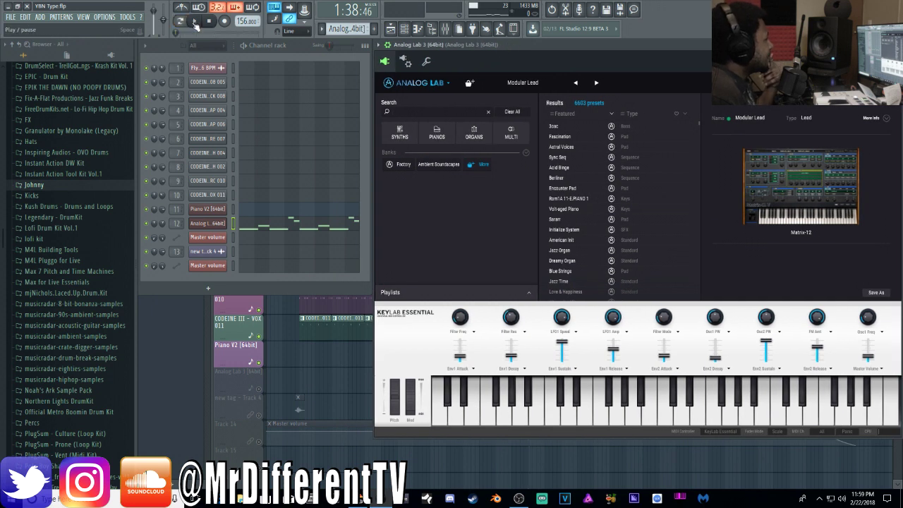
click(191, 24)
click(179, 25)
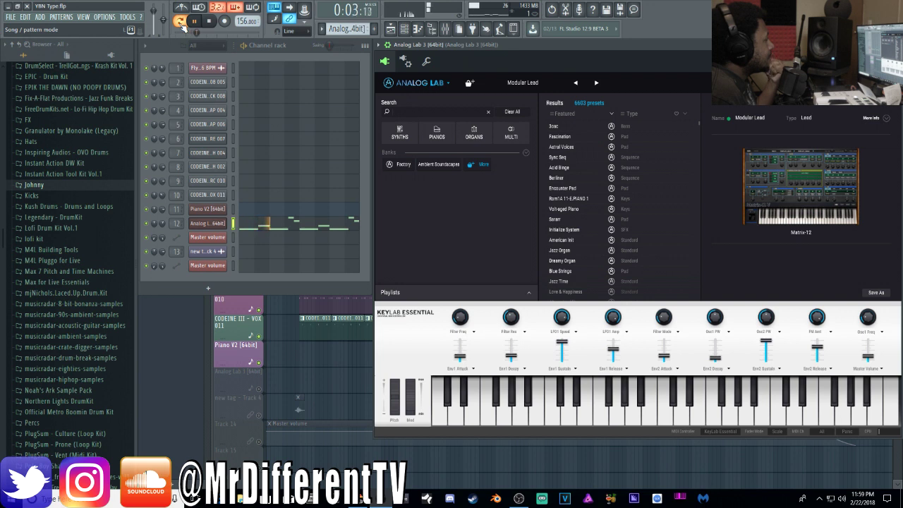
click(209, 21)
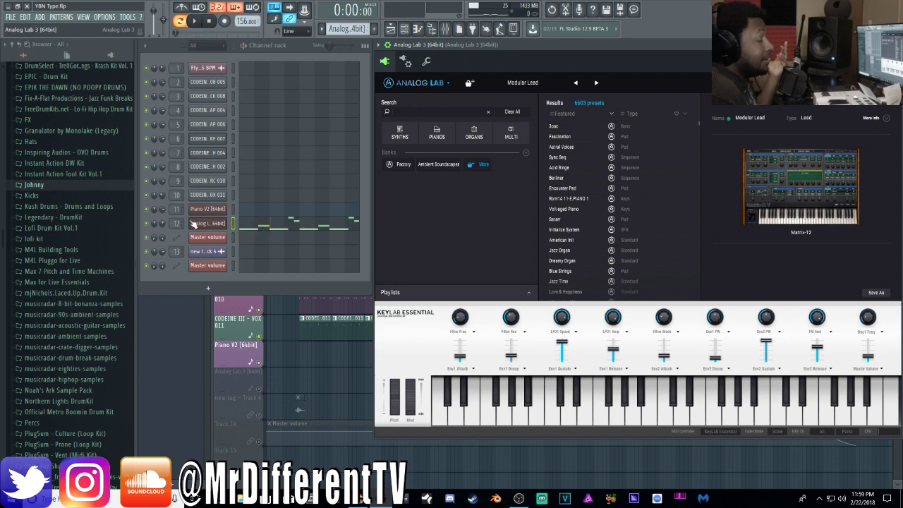
Open the Analog Lab 3 mixer track and review its OTT, Phaser and Fruity parametric EQ 2 effects
double_click(177, 222)
click(832, 287)
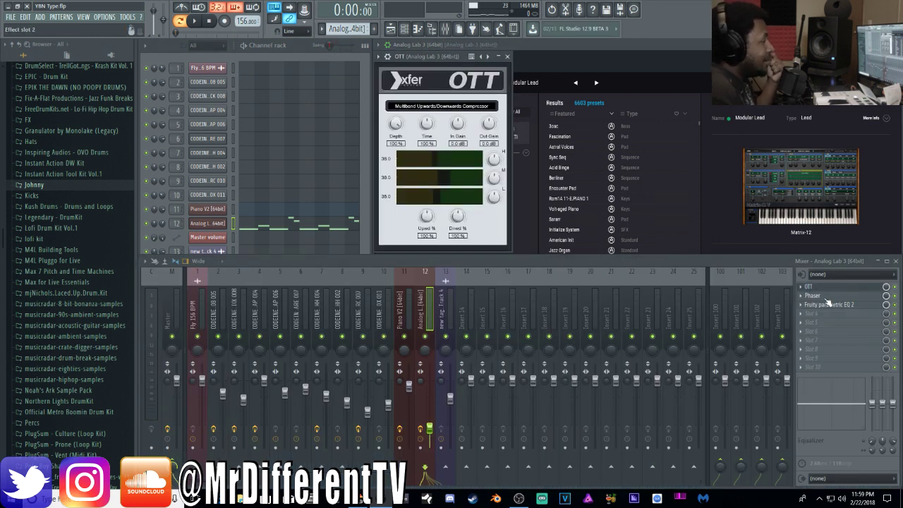
click(829, 296)
click(820, 306)
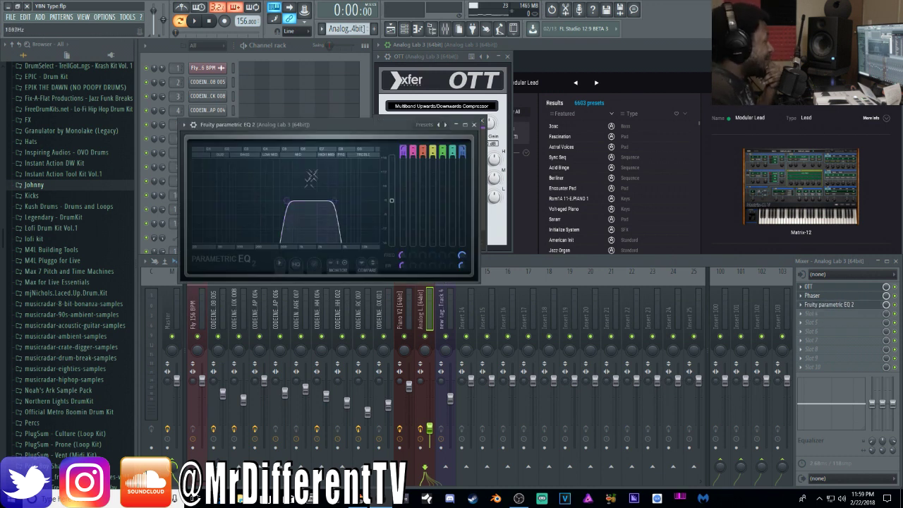
Toggle the Fruity parametric EQ 2 effect on the Analog Lab 3 track and play the pattern briefly, then stop
click(895, 305)
key(space)
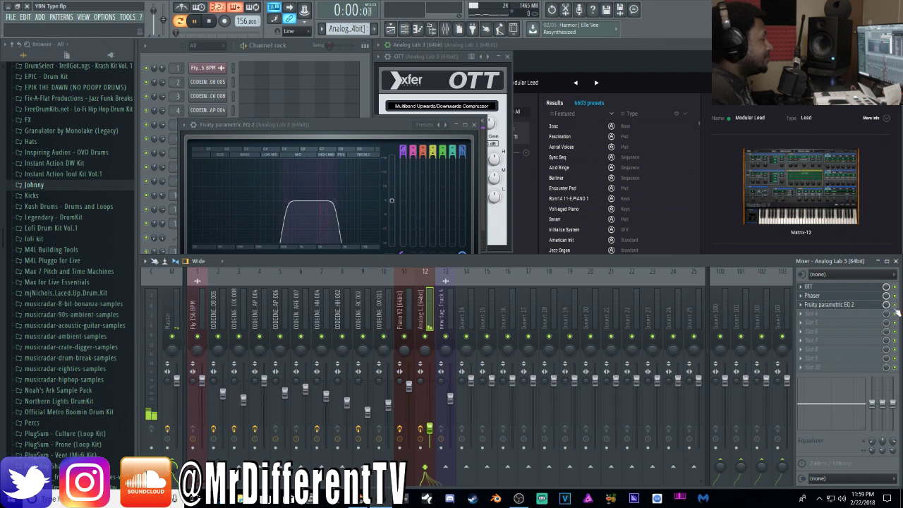
key(space)
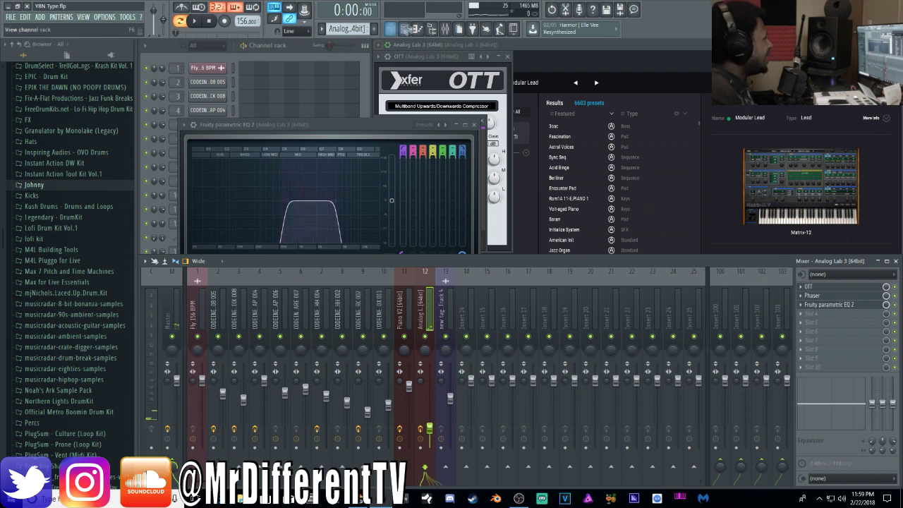
Return to the playlist, unmute the Analog Lab 3 track and play the arrangement from bar 65, then stop
click(390, 28)
click(530, 66)
click(259, 389)
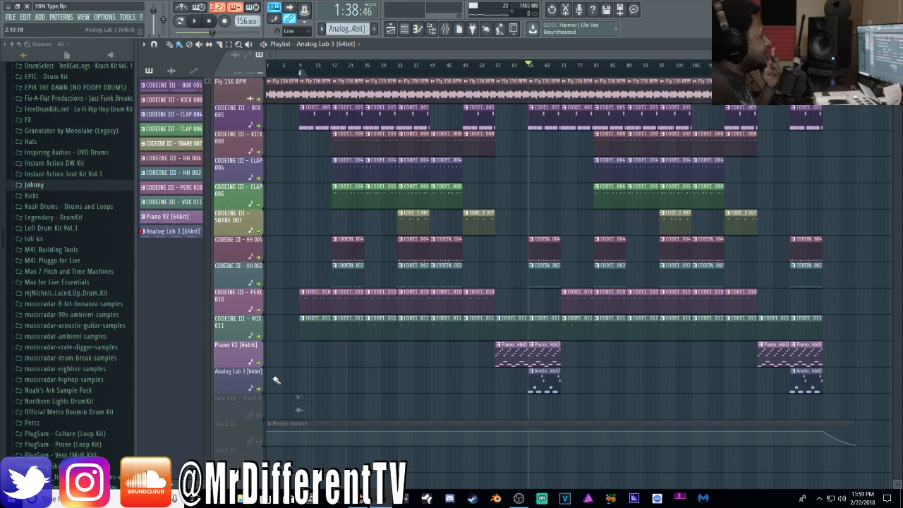
click(196, 22)
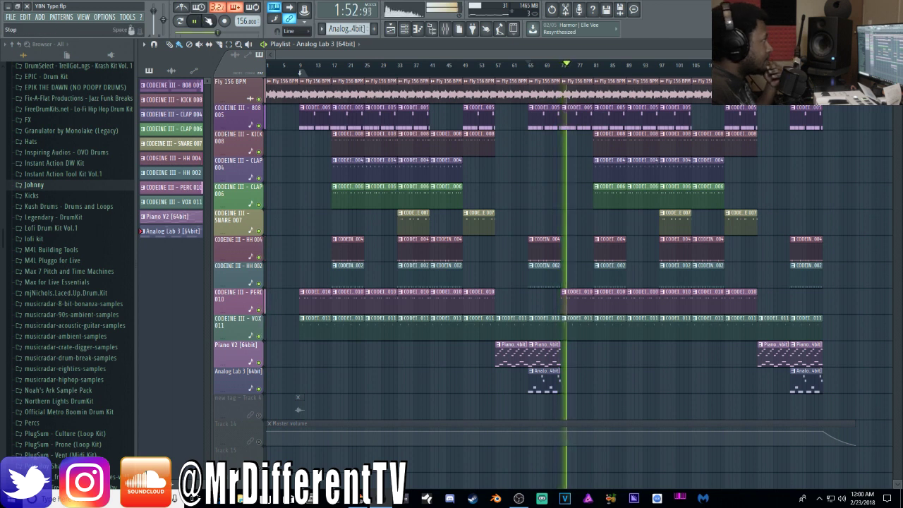
click(209, 22)
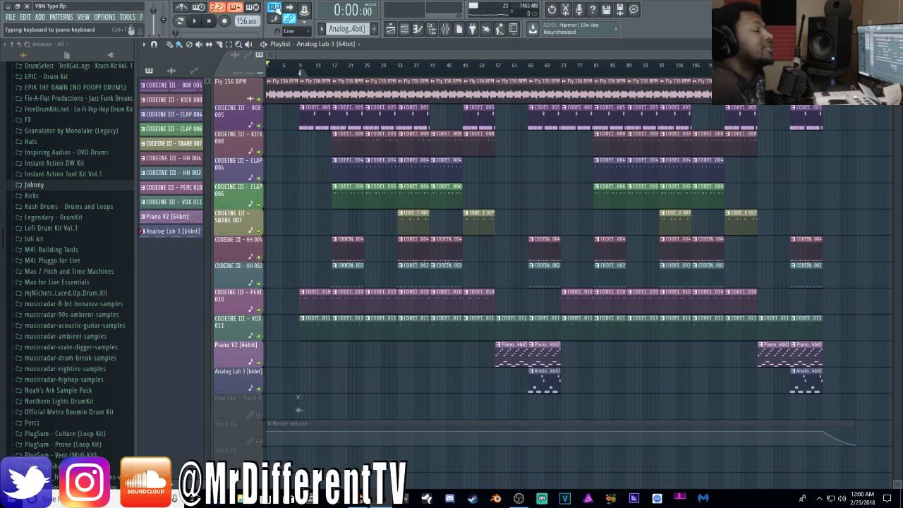
Select the Master track in the mixer and review its KClip and FabFilter Pro-L 2 effect settings
click(404, 30)
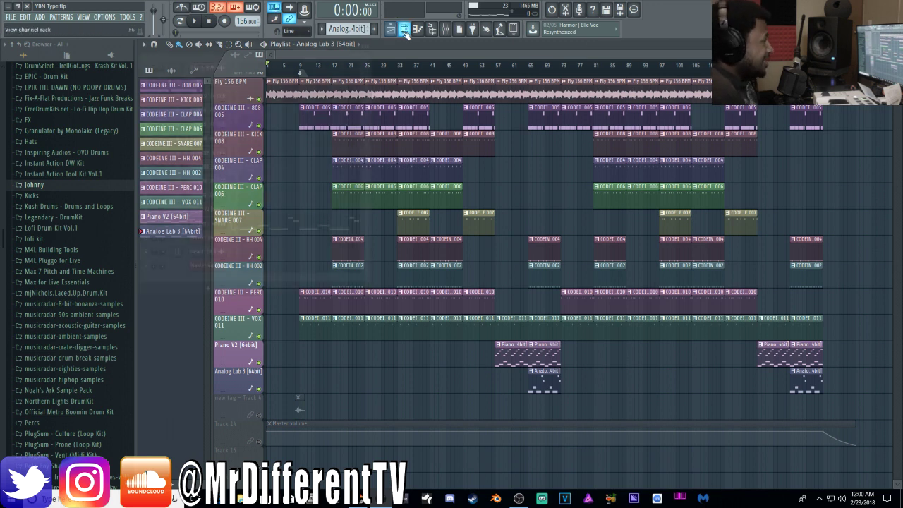
click(445, 29)
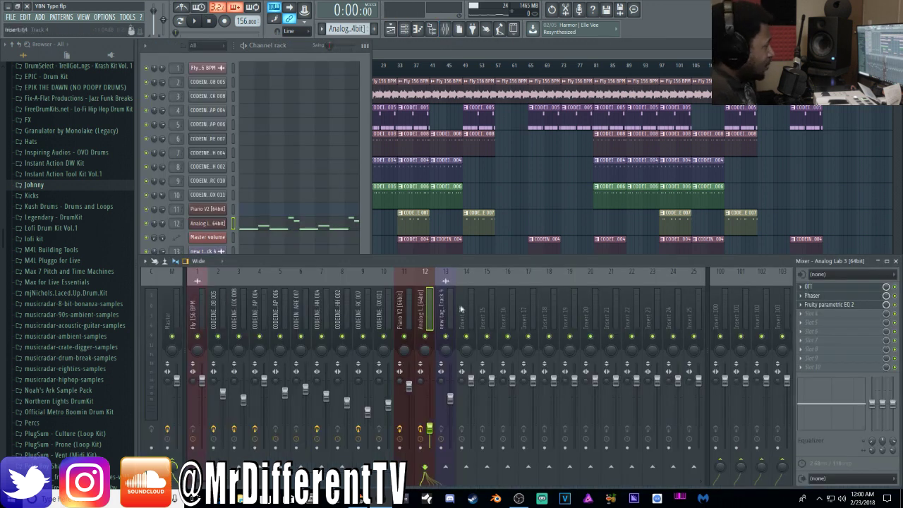
click(171, 315)
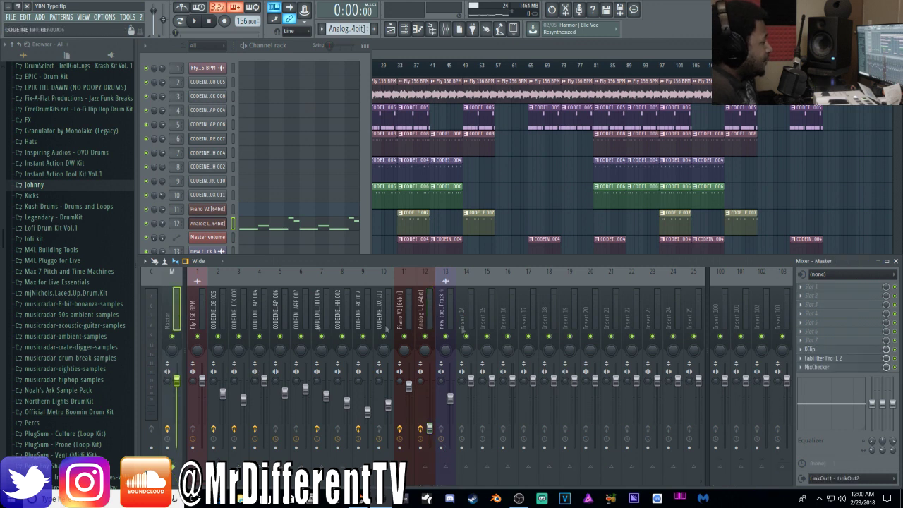
click(841, 349)
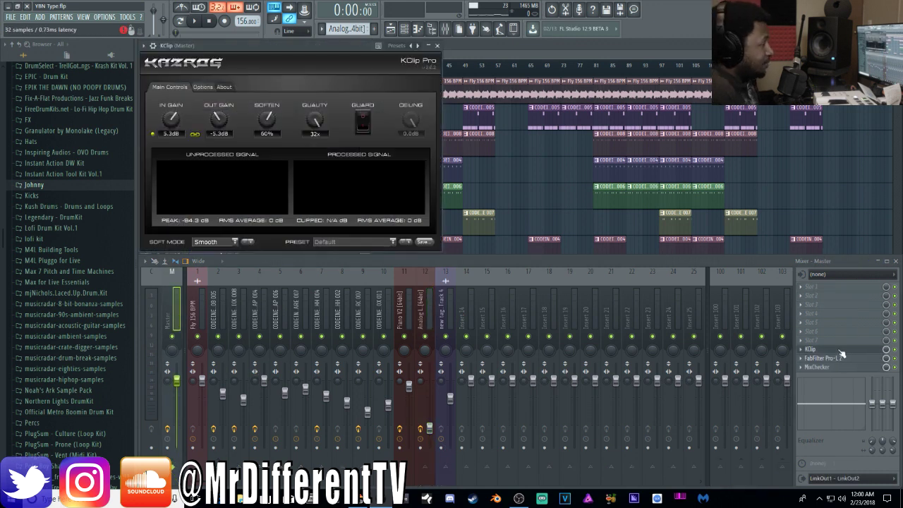
click(821, 359)
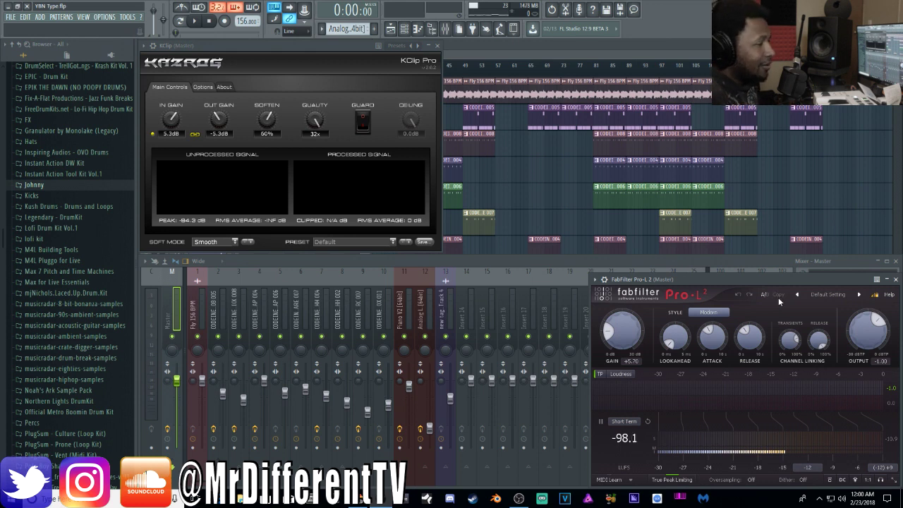
Put away the FabFilter Pro-L 2 window, then open the Master track's MixChecker effect and place it beside KClip
click(724, 262)
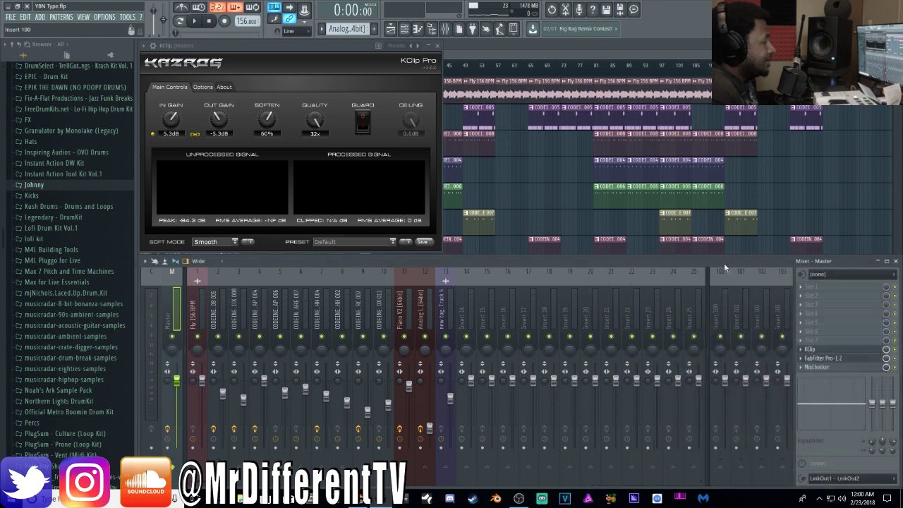
click(861, 368)
drag(450, 76, 520, 76)
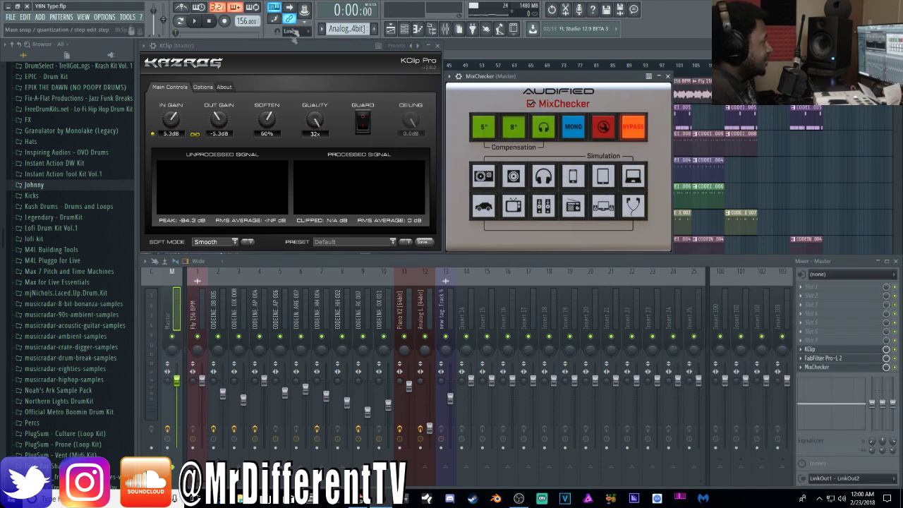
drag(293, 43, 292, 46)
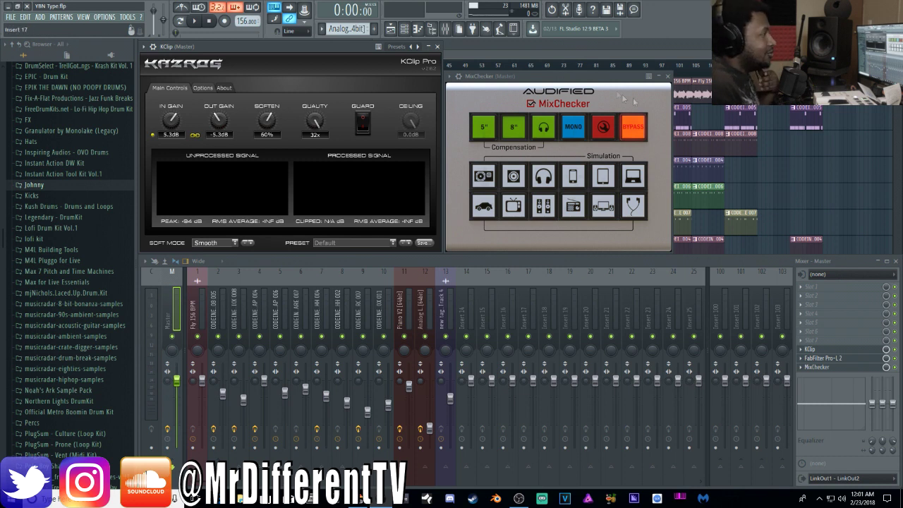
Close the MixChecker and KClip windows, return to the playlist and unmute the new tag and Master volume tracks
click(669, 78)
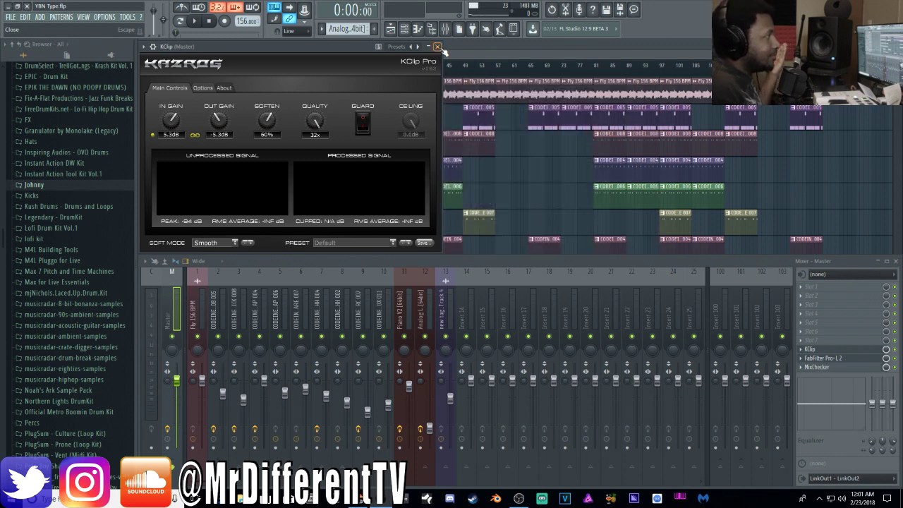
click(436, 46)
click(448, 62)
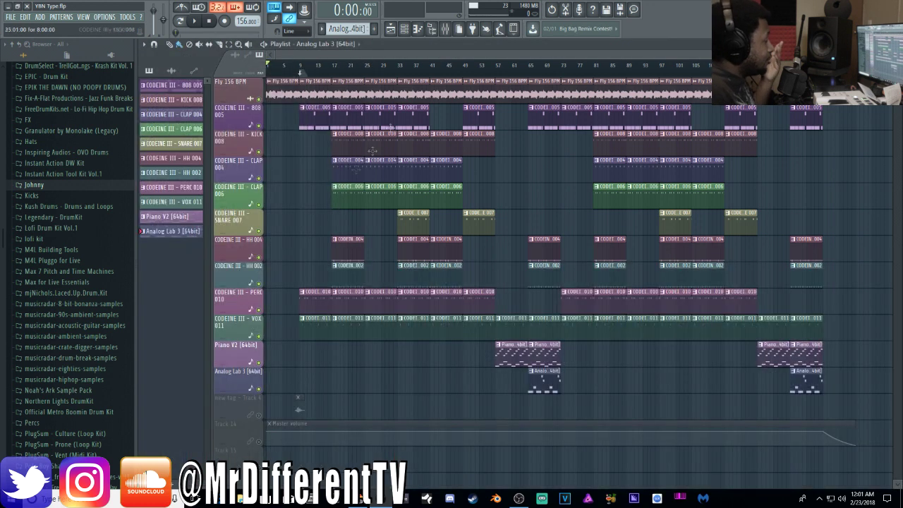
click(259, 442)
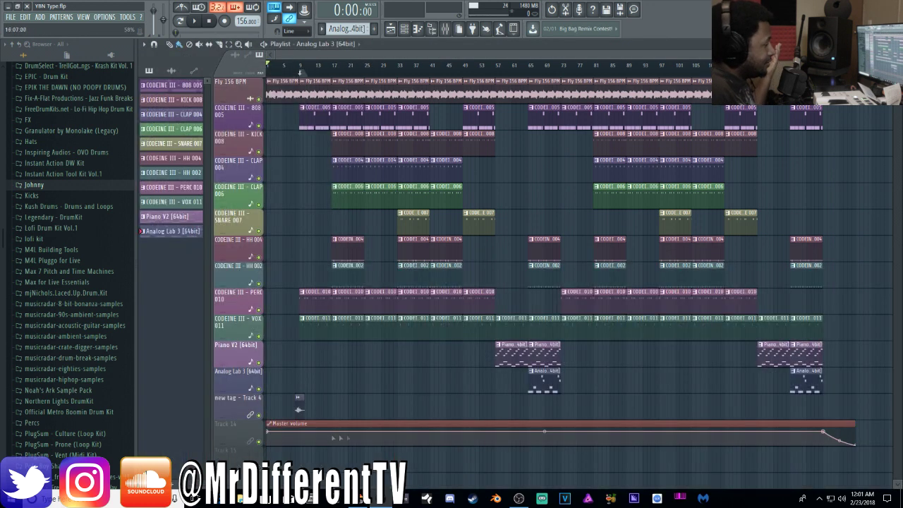